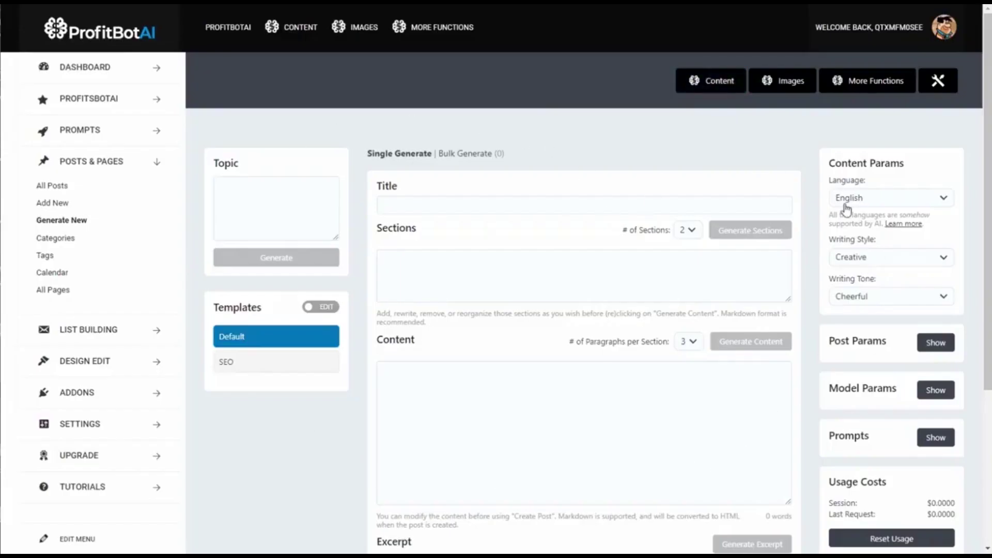
# - Keep the output language on English and the writing style on Creative
pyautogui.scroll(-5, 701, 421)
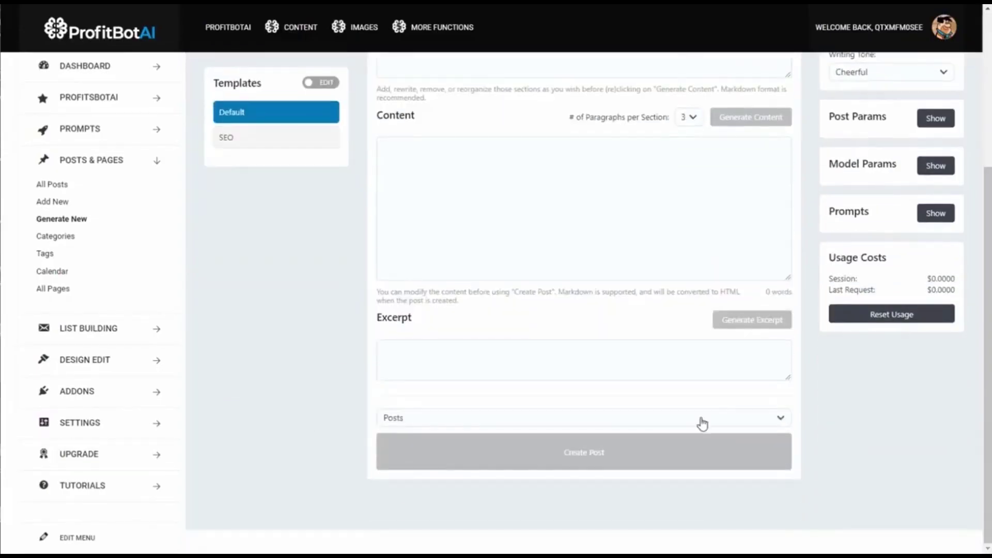
pyautogui.scroll(5, 715, 421)
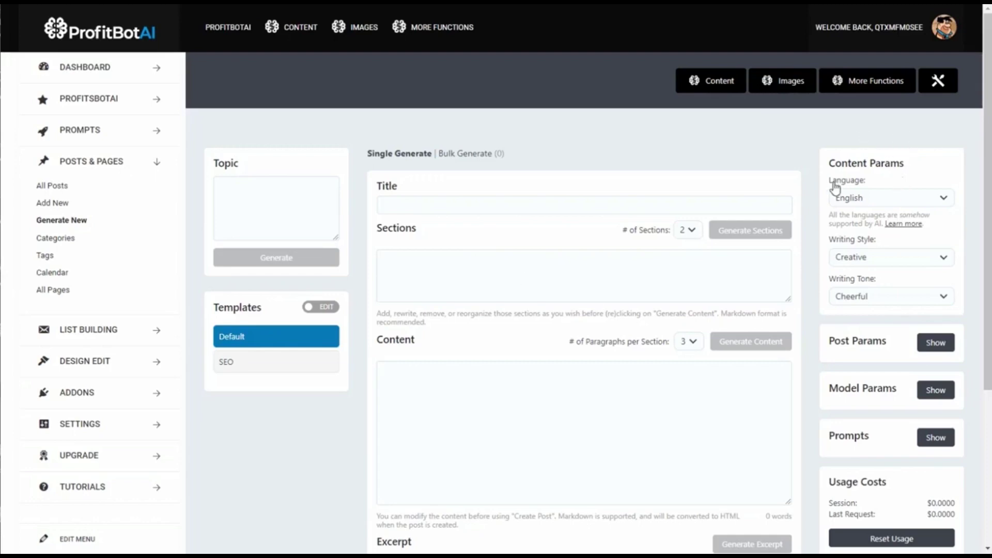
pyautogui.click(856, 203)
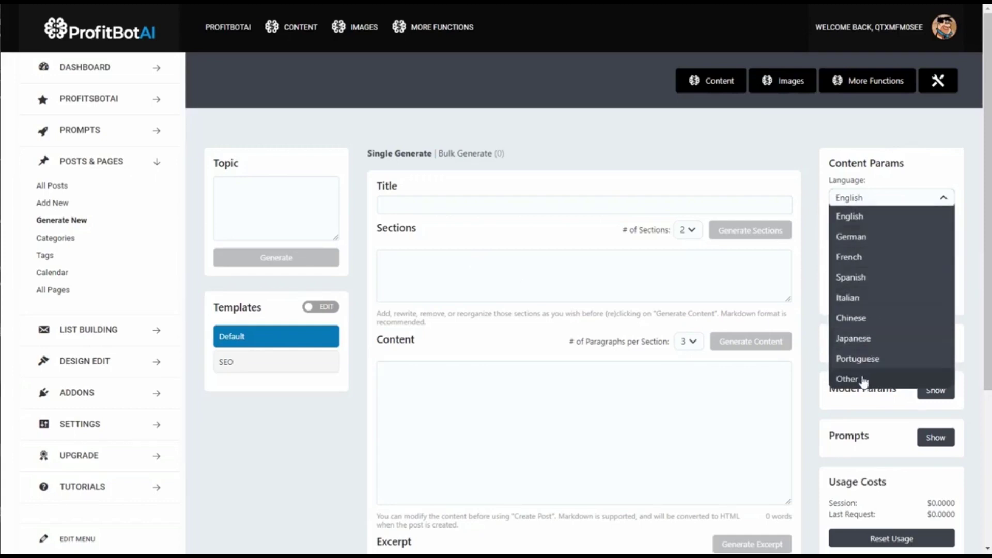
pyautogui.click(970, 279)
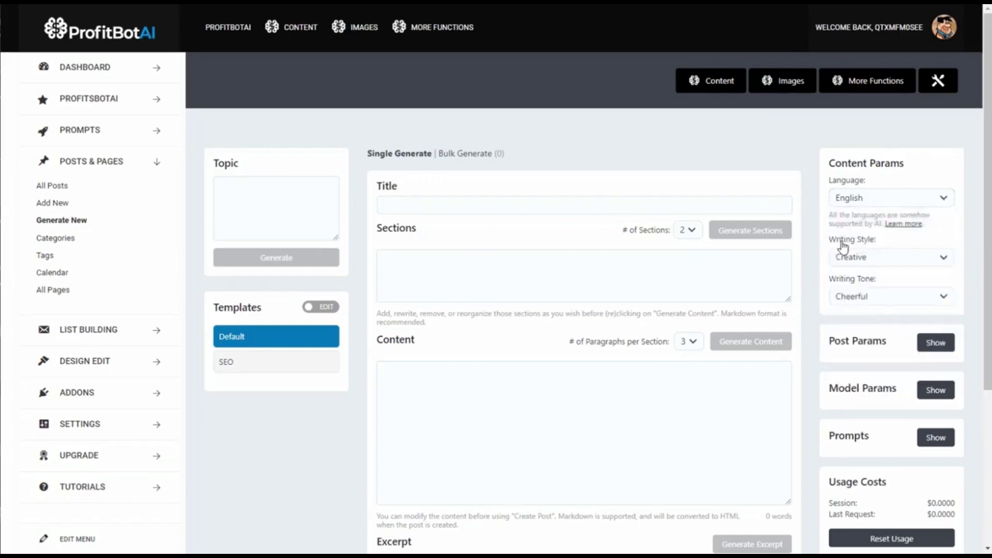
pyautogui.click(875, 261)
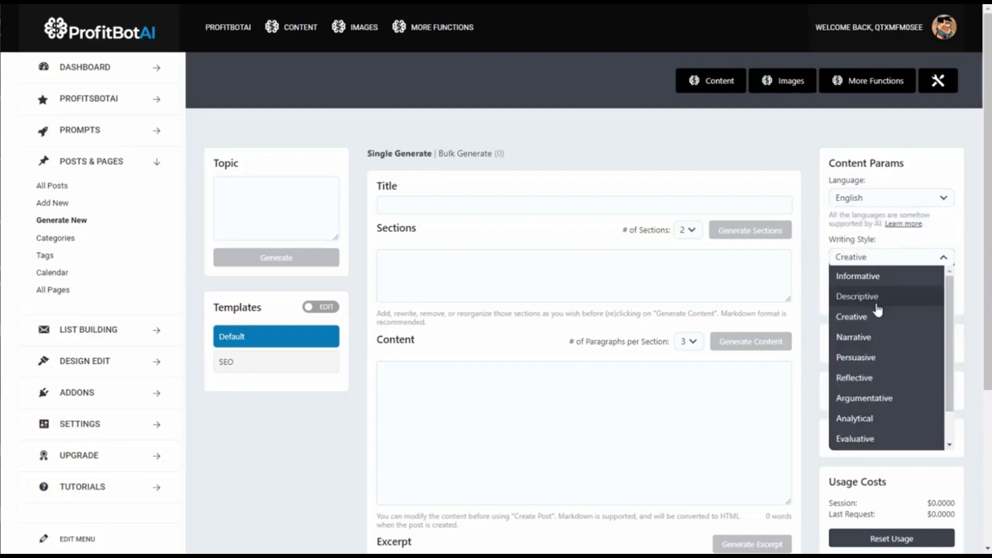
pyautogui.scroll(-1, 887, 383)
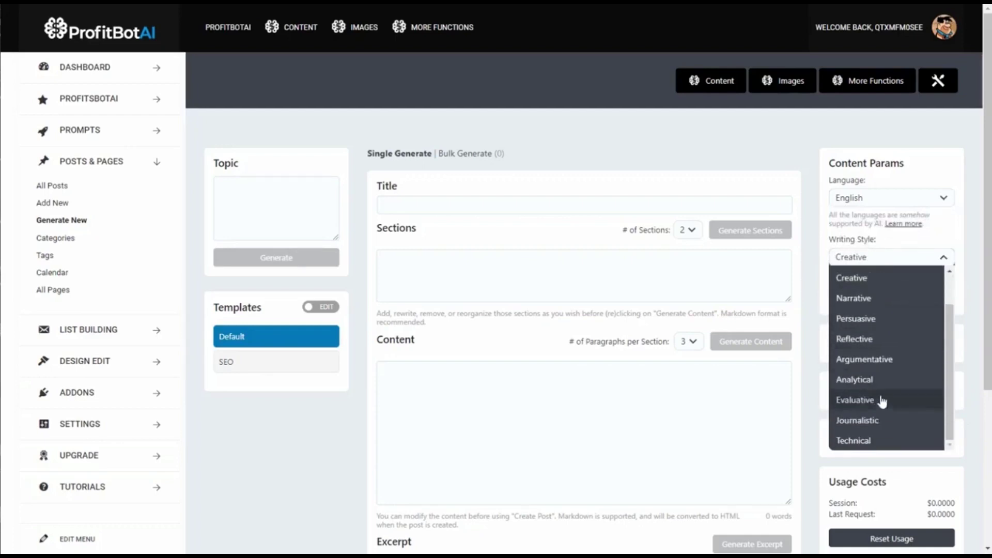
pyautogui.scroll(1, 906, 403)
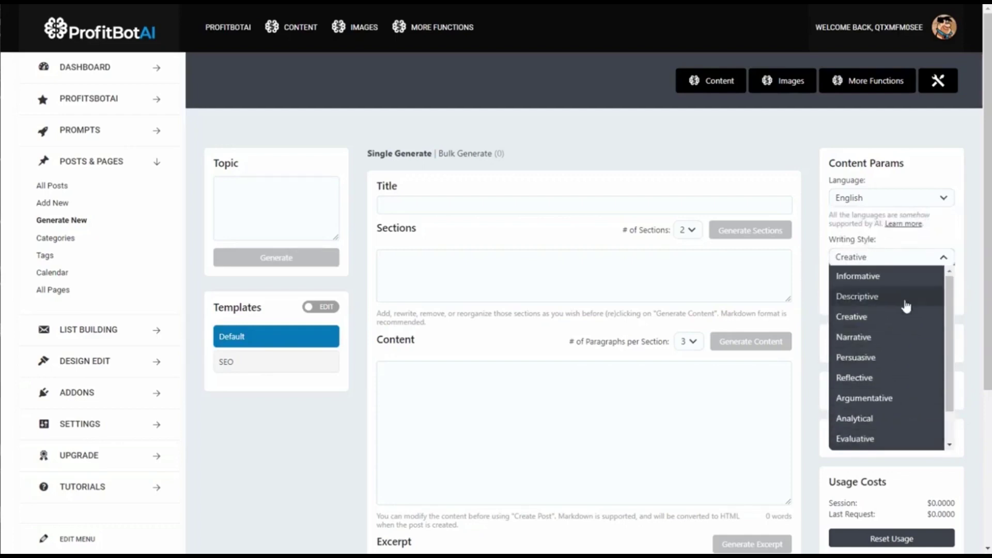
pyautogui.click(944, 256)
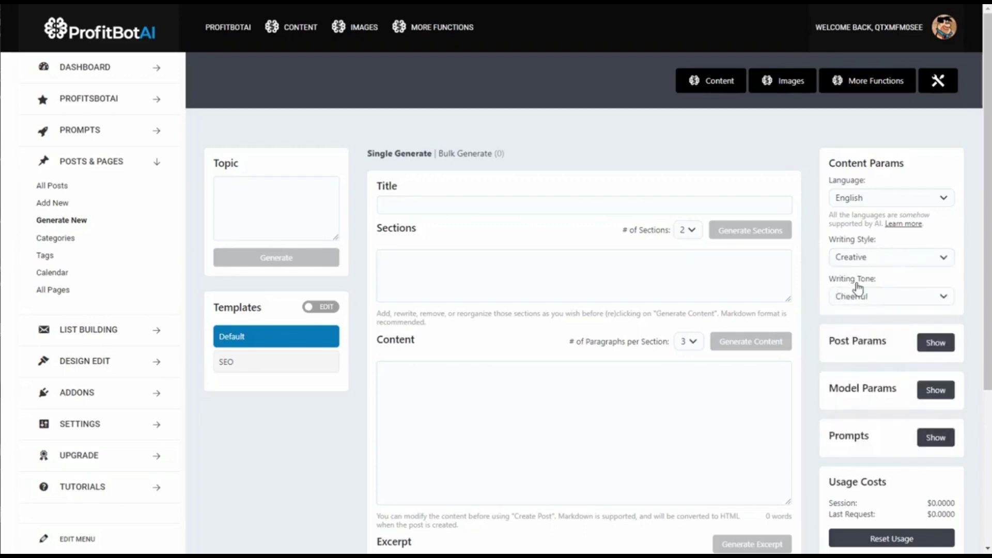
# - Keep the writing tone set to Cheerful
pyautogui.click(872, 302)
pyautogui.scroll(-1, 894, 372)
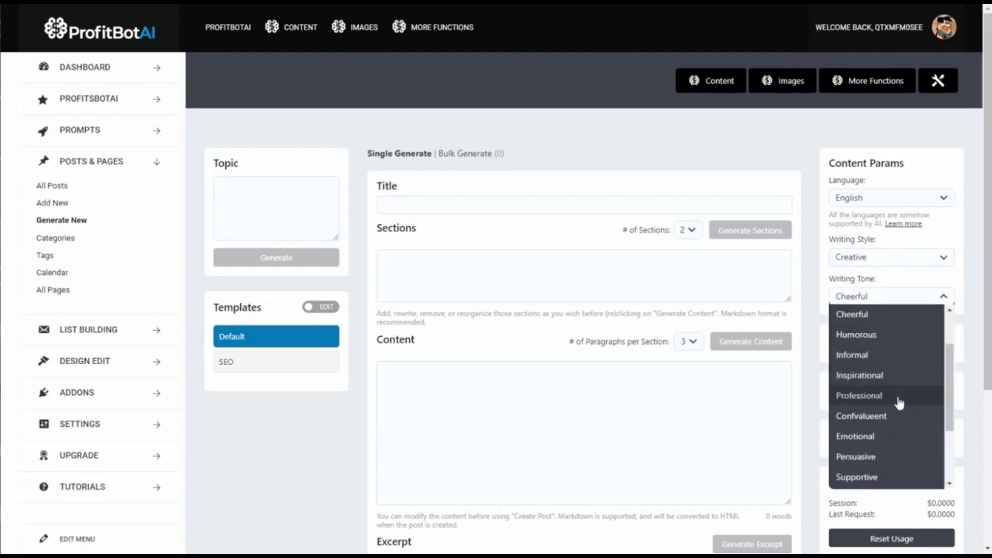
pyautogui.scroll(-2, 904, 442)
pyautogui.scroll(-1, 897, 436)
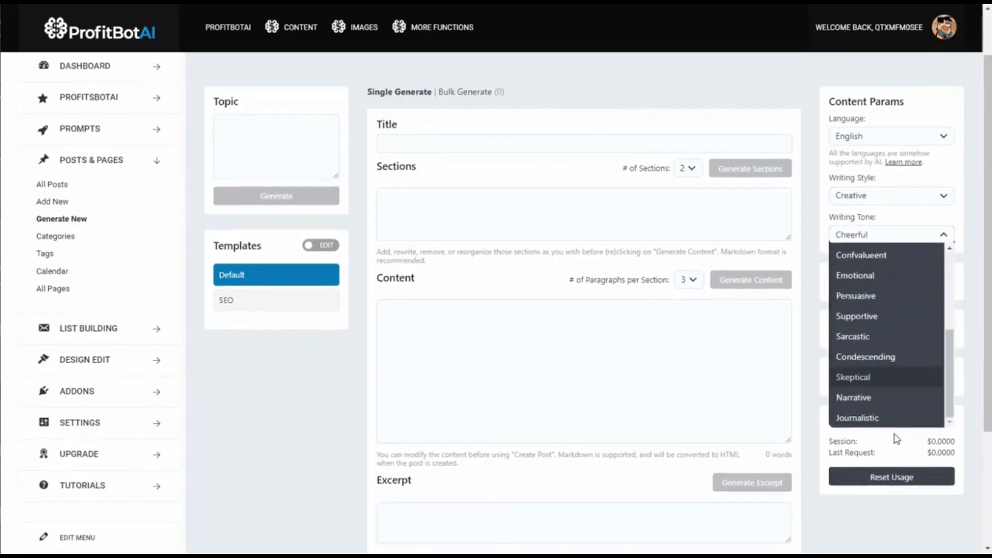
pyautogui.scroll(3, 877, 412)
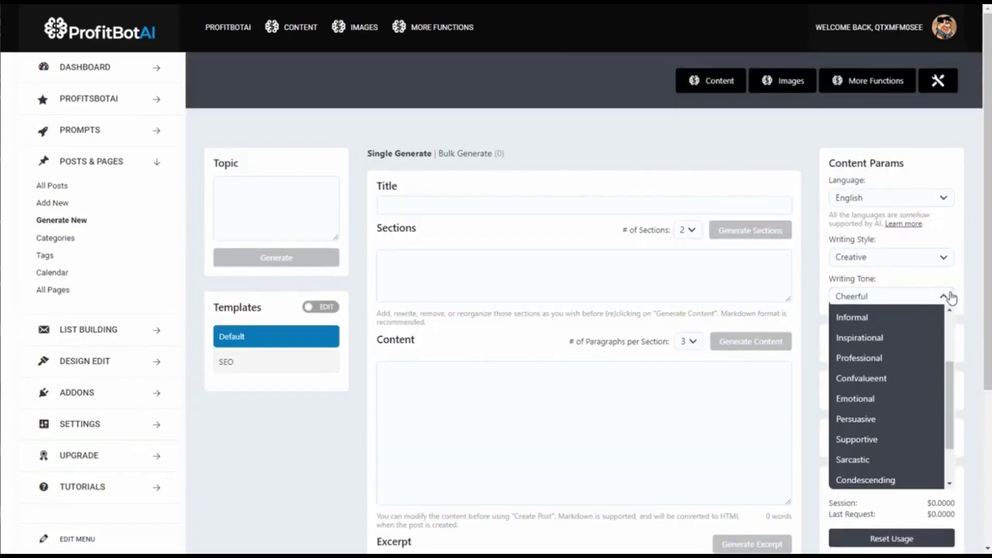
pyautogui.click(965, 283)
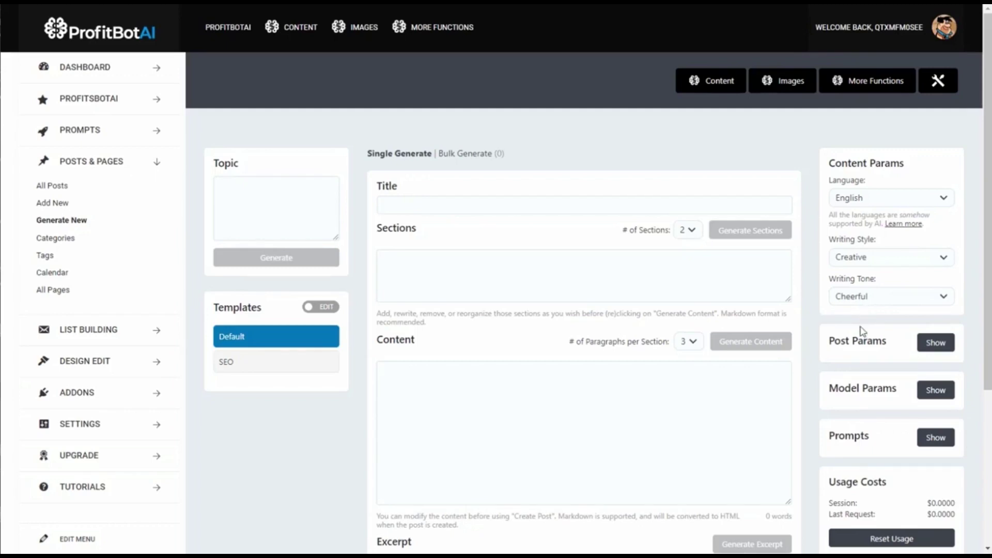
# - Leave the AI model on turbo in Model Params, then bring up ClickBank's keto results
pyautogui.click(936, 390)
pyautogui.scroll(-3, 902, 341)
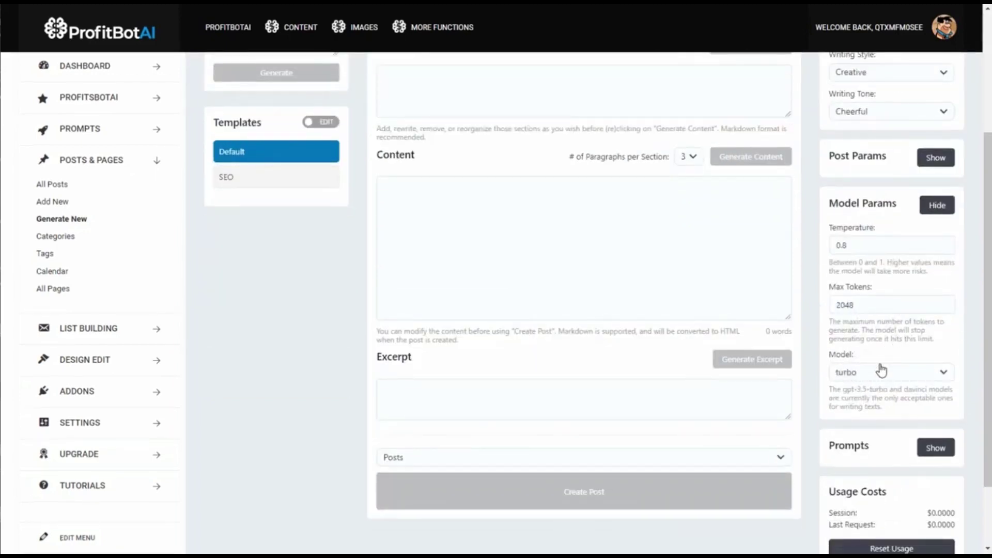
pyautogui.click(873, 378)
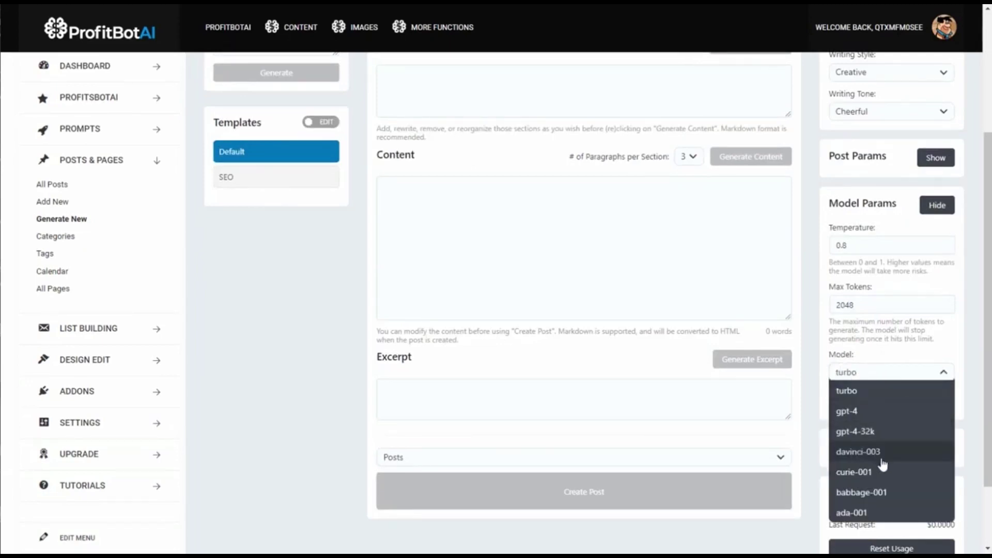
pyautogui.scroll(-1, 876, 506)
pyautogui.scroll(3, 878, 455)
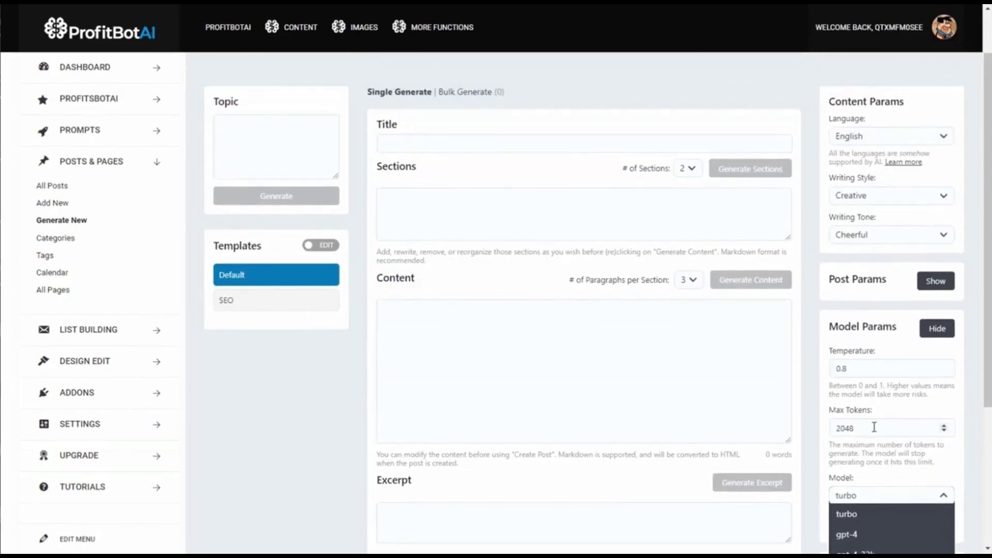
pyautogui.scroll(-1, 873, 423)
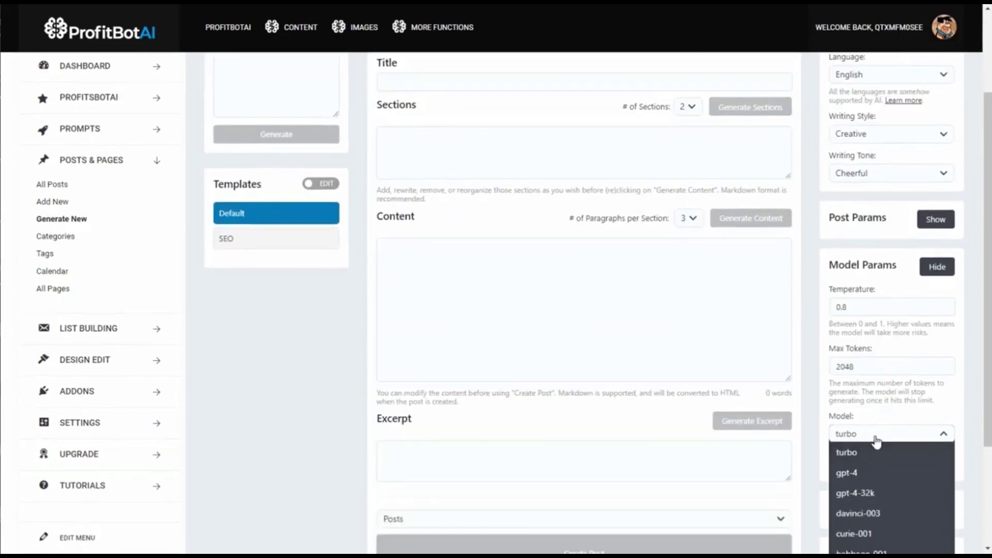
pyautogui.click(876, 439)
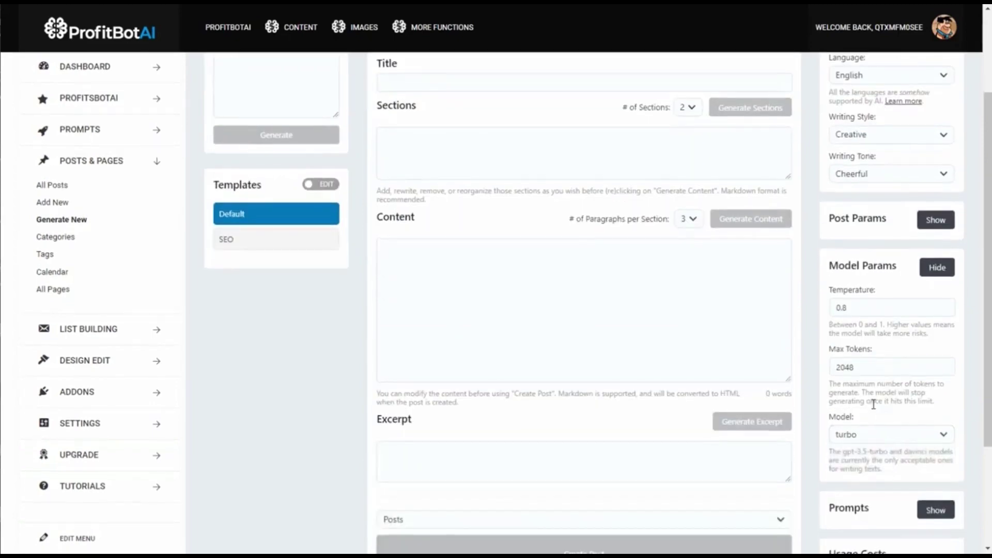
pyautogui.scroll(1, 881, 390)
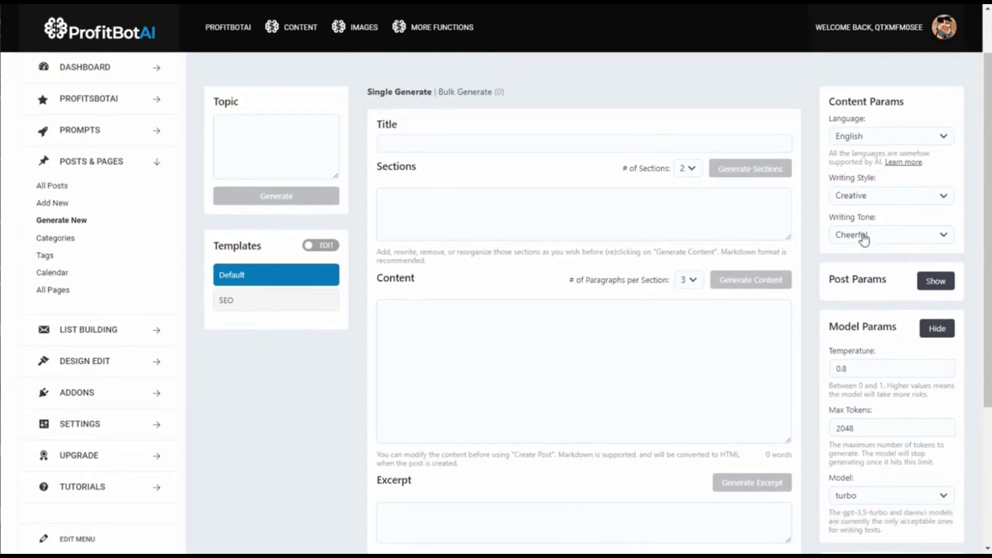
pyautogui.click(937, 328)
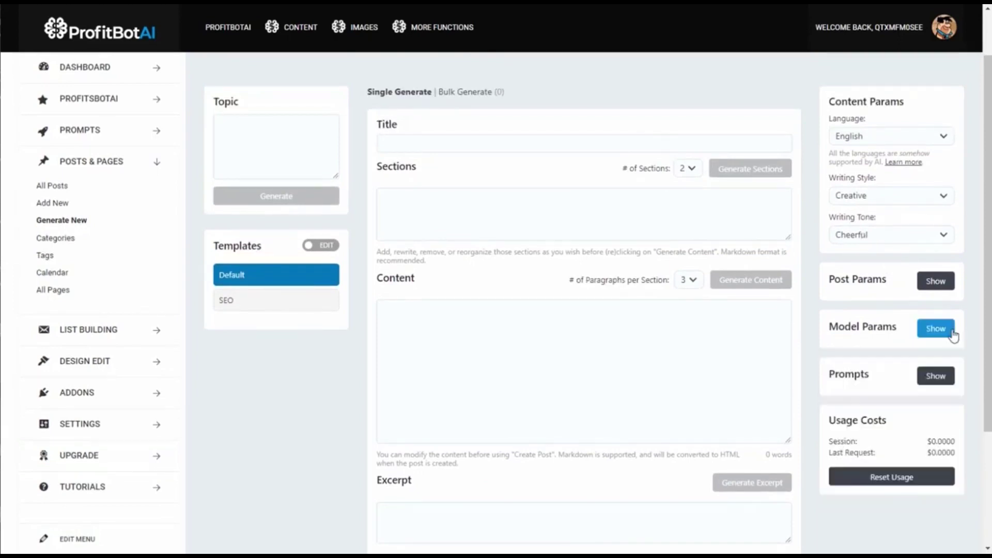
pyautogui.click(277, 300)
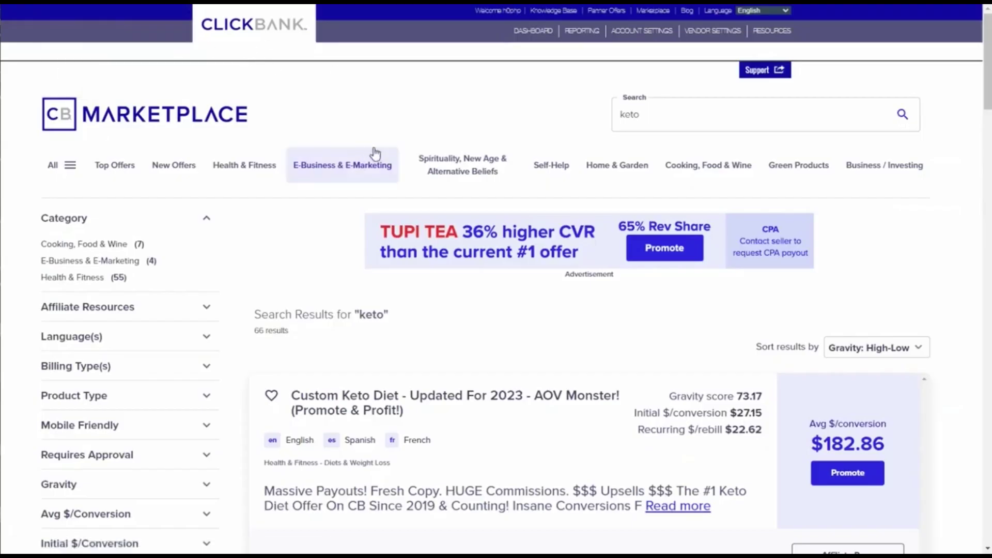
# - Create the encrypted HopLink for the Custom Keto Diet offer, generating it a second time
pyautogui.scroll(-5, 377, 155)
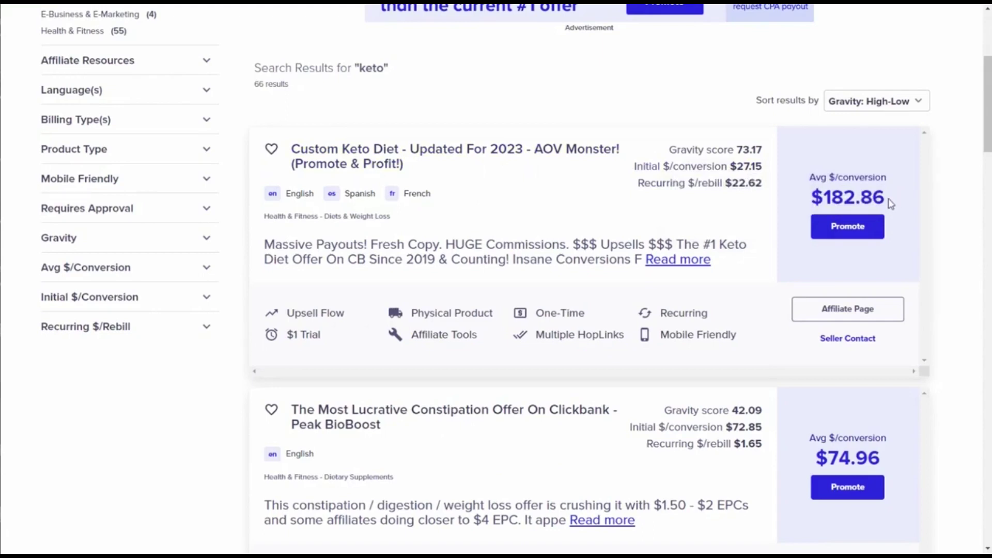
pyautogui.scroll(2, 907, 184)
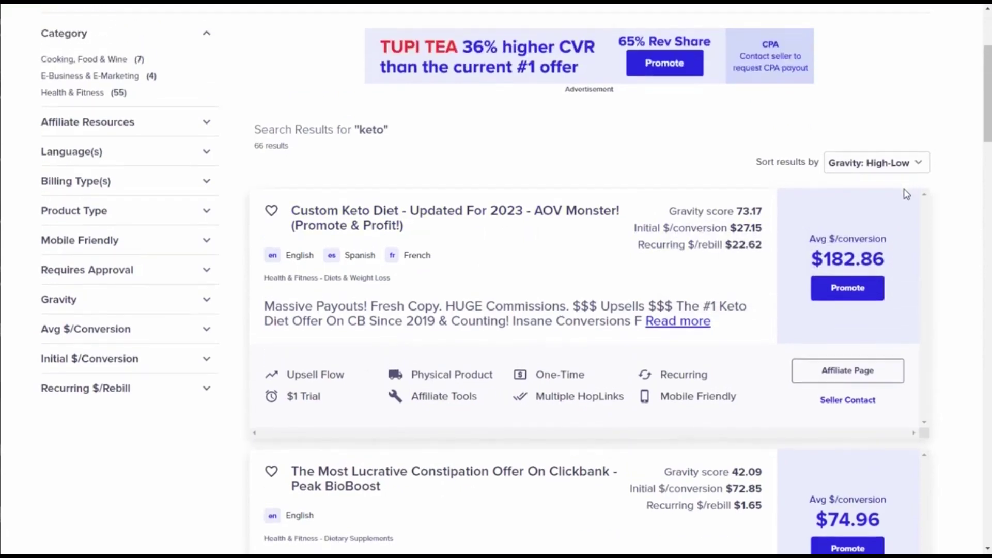
pyautogui.scroll(-1, 921, 254)
pyautogui.click(848, 297)
pyautogui.click(470, 480)
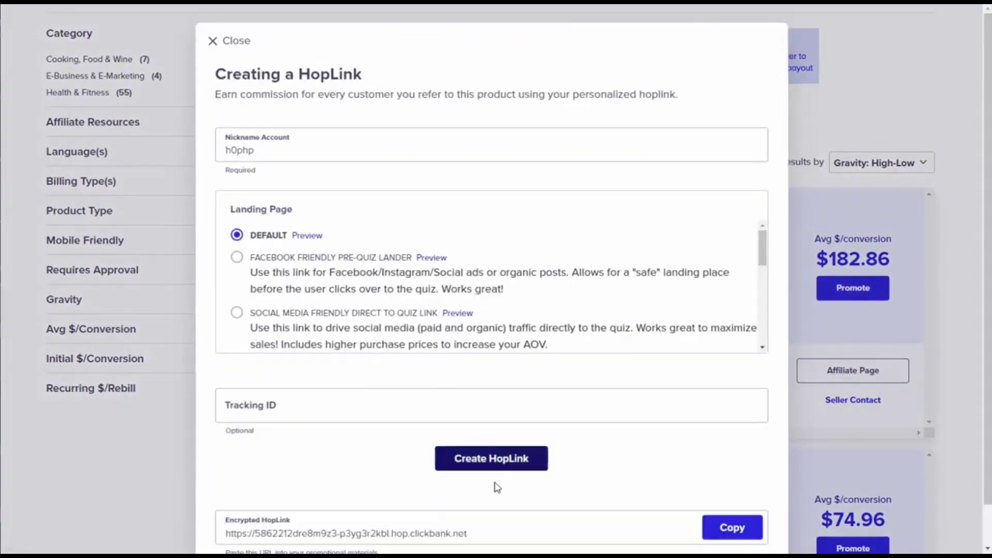
pyautogui.scroll(-3, 573, 330)
pyautogui.scroll(-4, 574, 329)
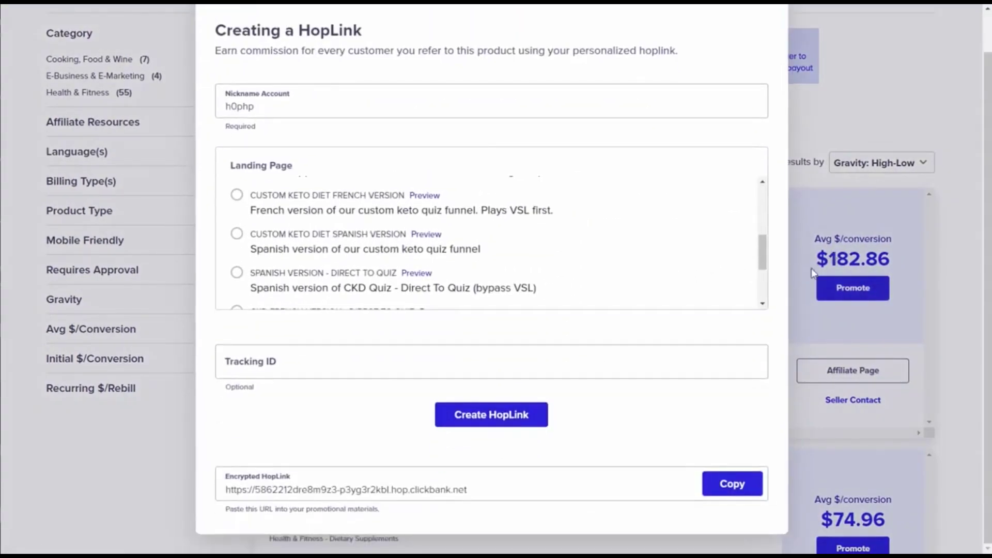
pyautogui.click(974, 264)
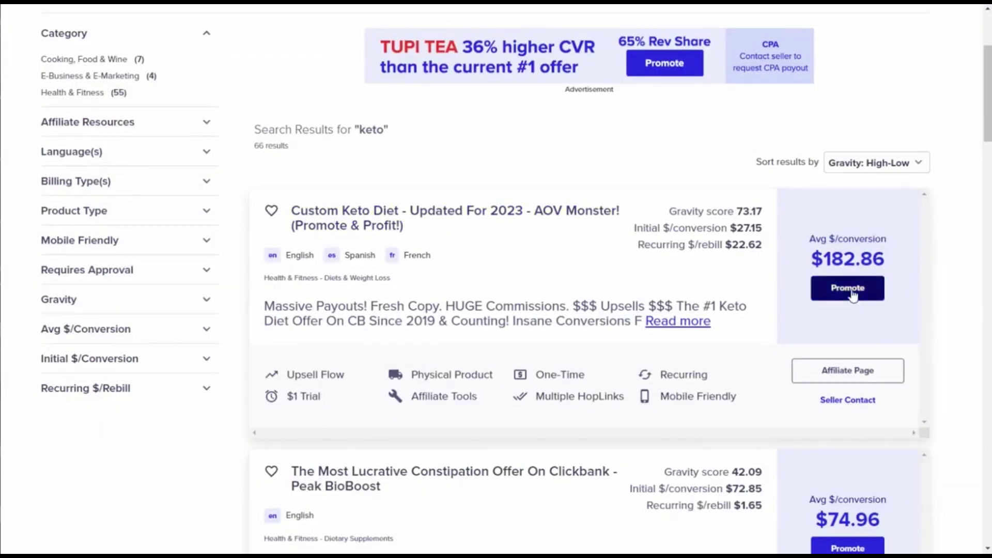
pyautogui.click(848, 289)
pyautogui.click(483, 478)
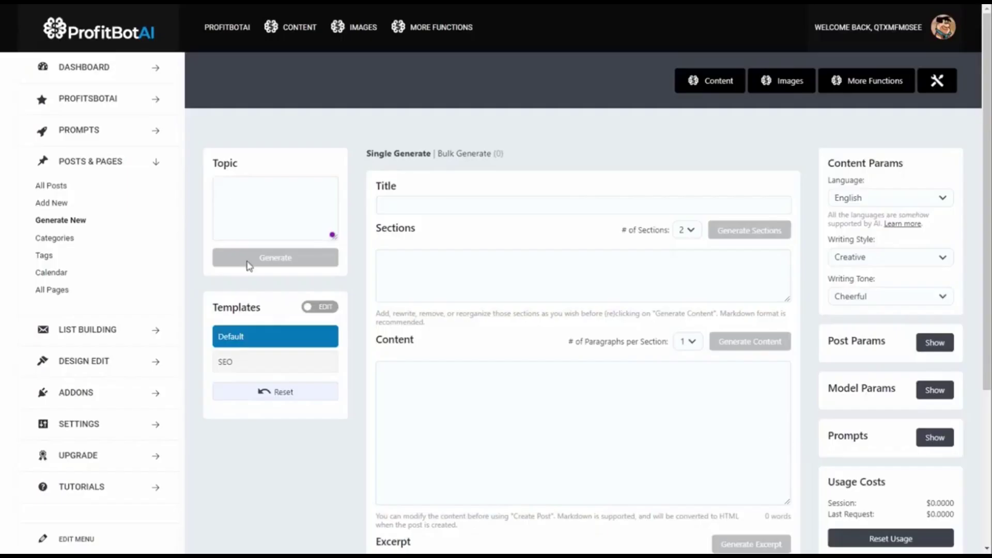
pyautogui.click(250, 196)
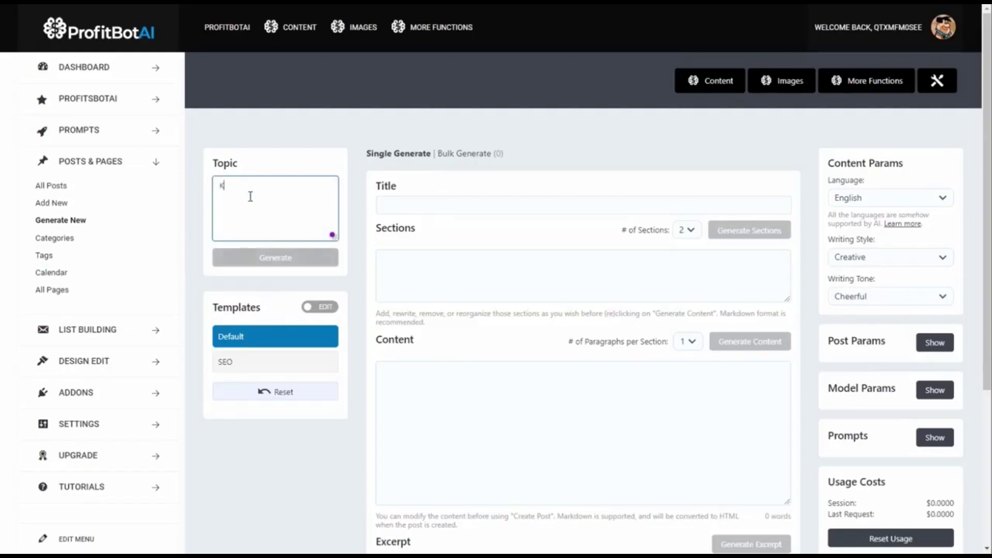
# - Type 'Keto di' as the topic and switch the post generator to the SEO template
pyautogui.write('Keto diet')
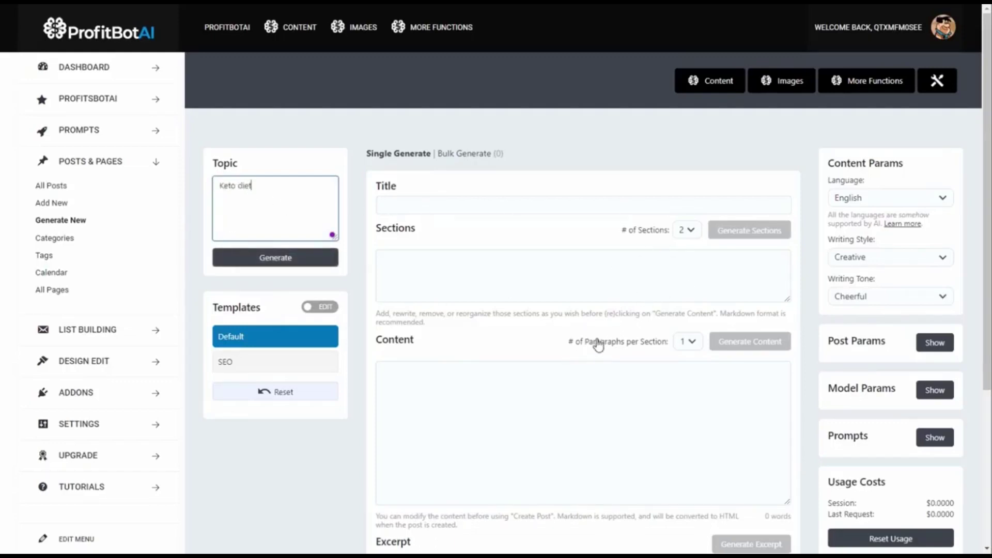
pyautogui.scroll(-2, 491, 415)
pyautogui.scroll(2, 534, 440)
pyautogui.click(239, 366)
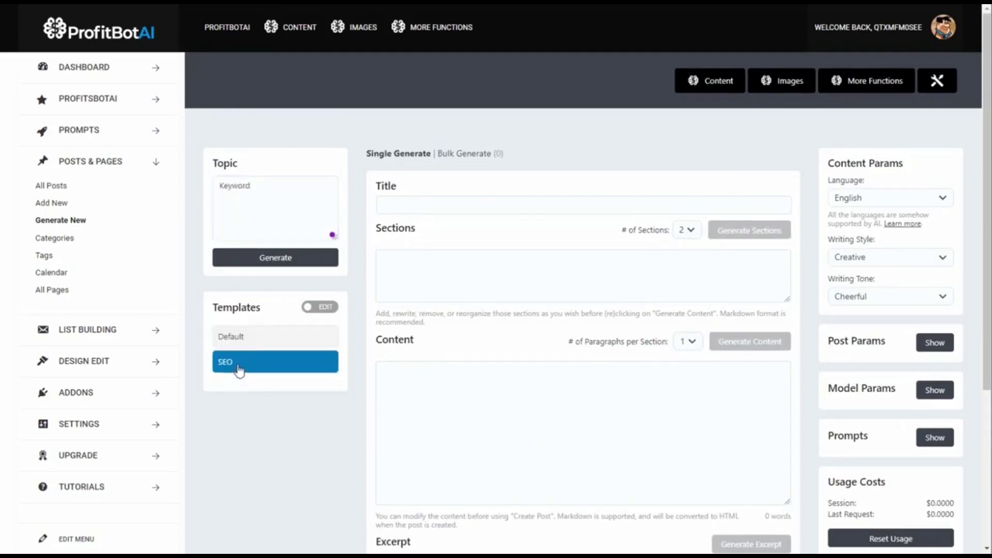
pyautogui.click(857, 87)
# - Run the SEO Long Tail Keyword prompt with 'Keto diet' and select the returned keyword
pyautogui.scroll(-5, 313, 257)
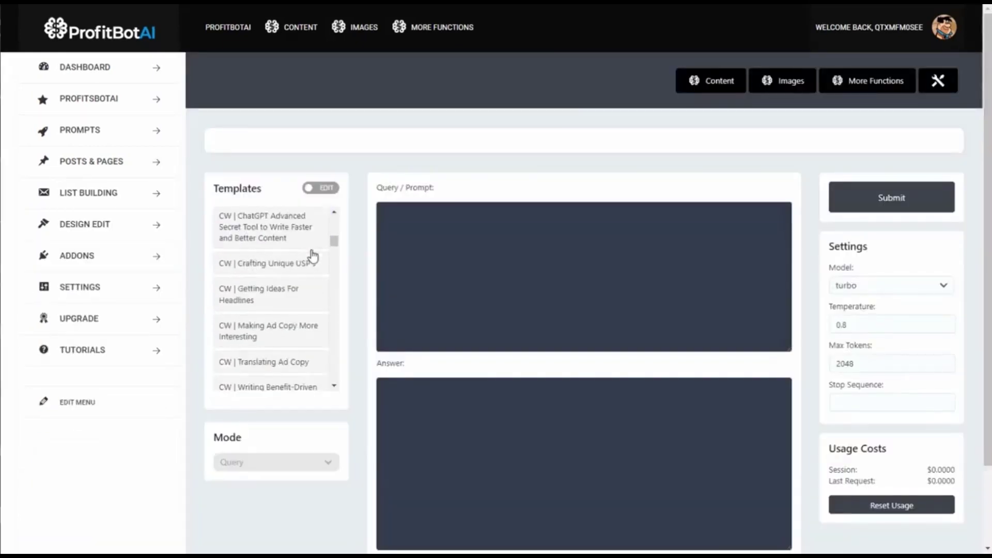
pyautogui.scroll(-15, 313, 256)
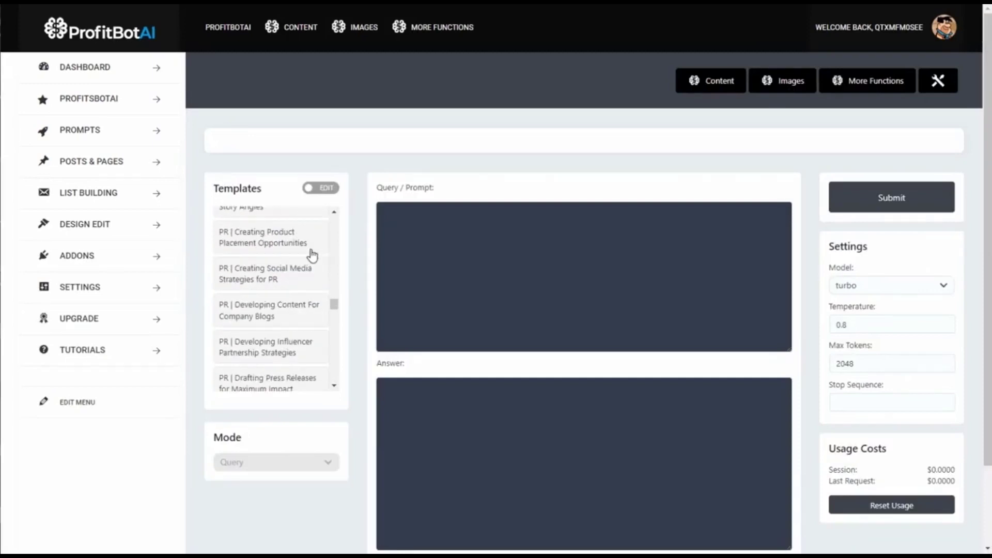
pyautogui.scroll(-3, 312, 256)
pyautogui.click(313, 256)
pyautogui.moveTo(701, 226); pyautogui.dragTo(670, 226)
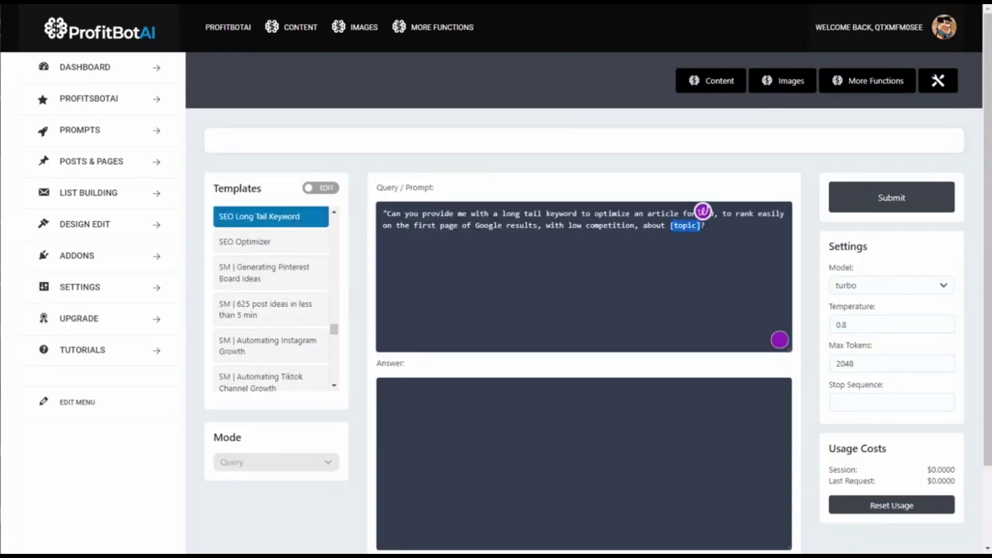
pyautogui.write('Keto diet')
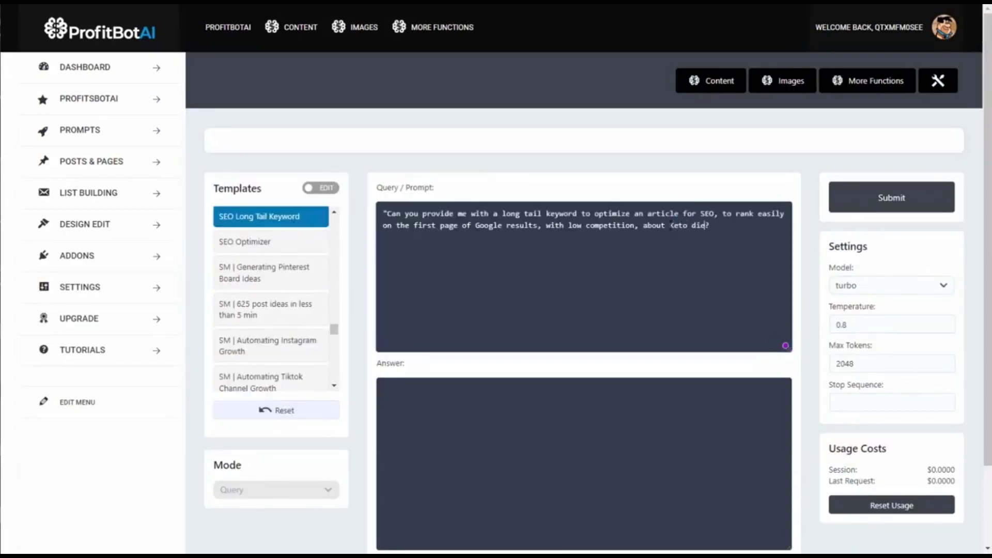
pyautogui.click(891, 198)
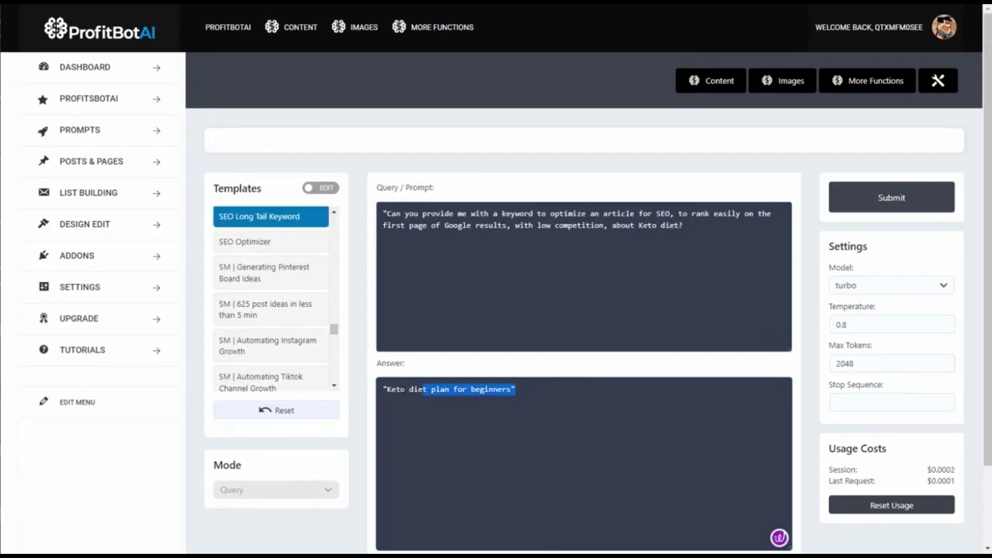
pyautogui.moveTo(423, 390); pyautogui.dragTo(383, 390)
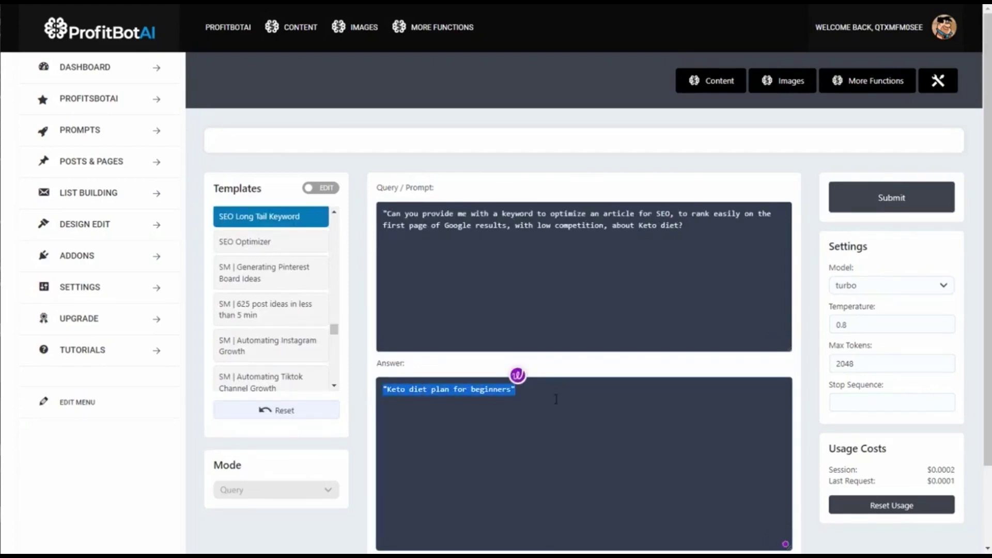
pyautogui.click(709, 81)
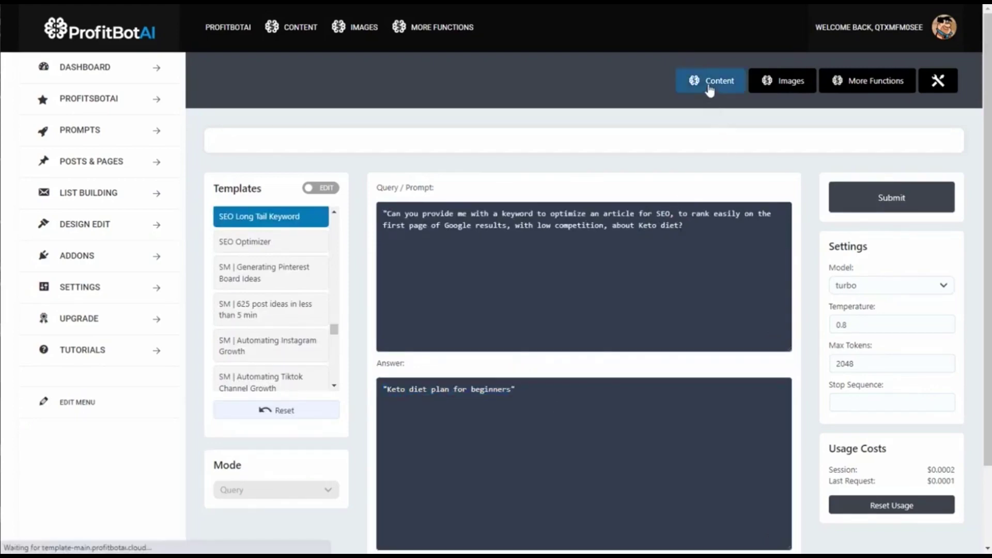
# - Generate an SEO article from the pasted topic 'Keto diet plan for beginners'
pyautogui.click(254, 378)
pyautogui.click(251, 191)
pyautogui.hotkey('ctrl', 'v')
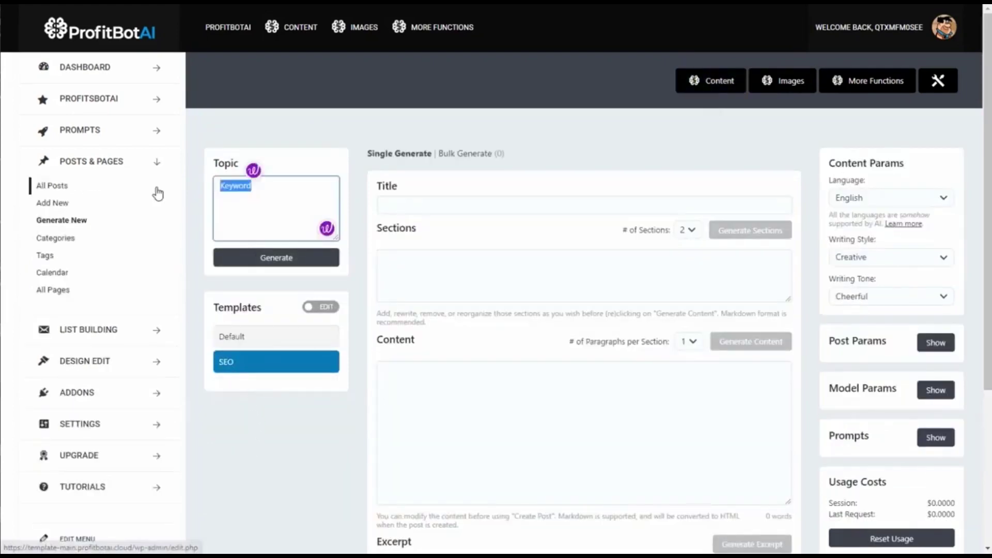
pyautogui.click(273, 258)
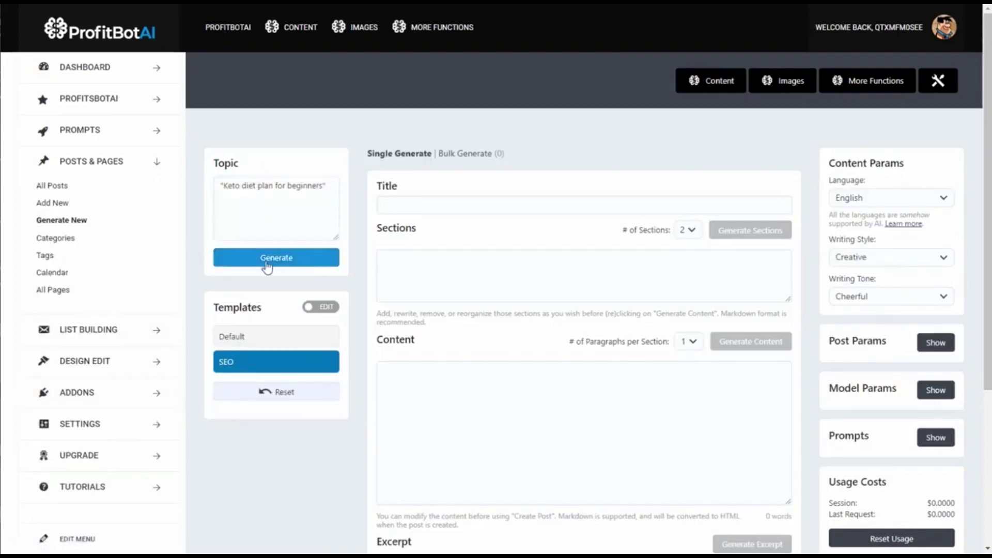
pyautogui.scroll(-4, 537, 232)
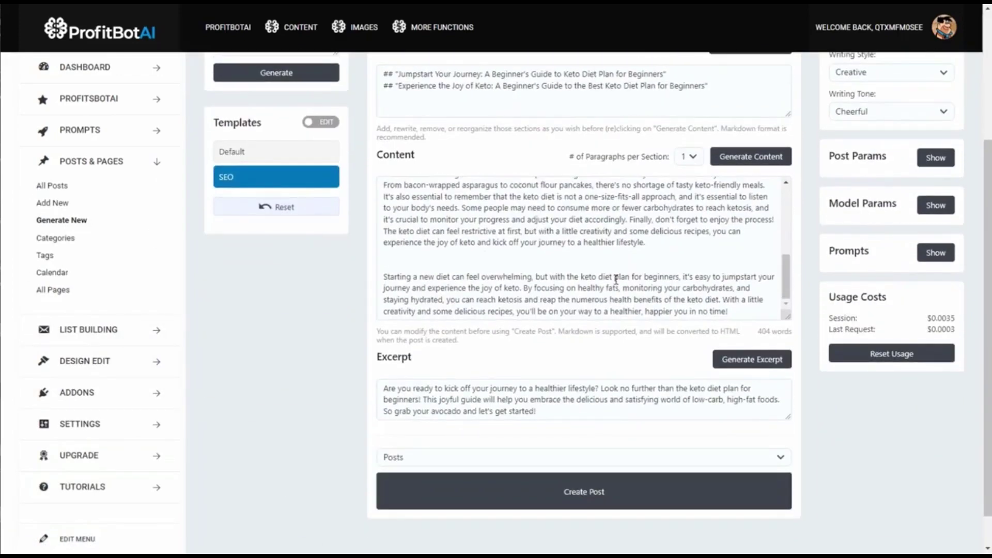
pyautogui.scroll(10, 620, 277)
pyautogui.scroll(4, 815, 347)
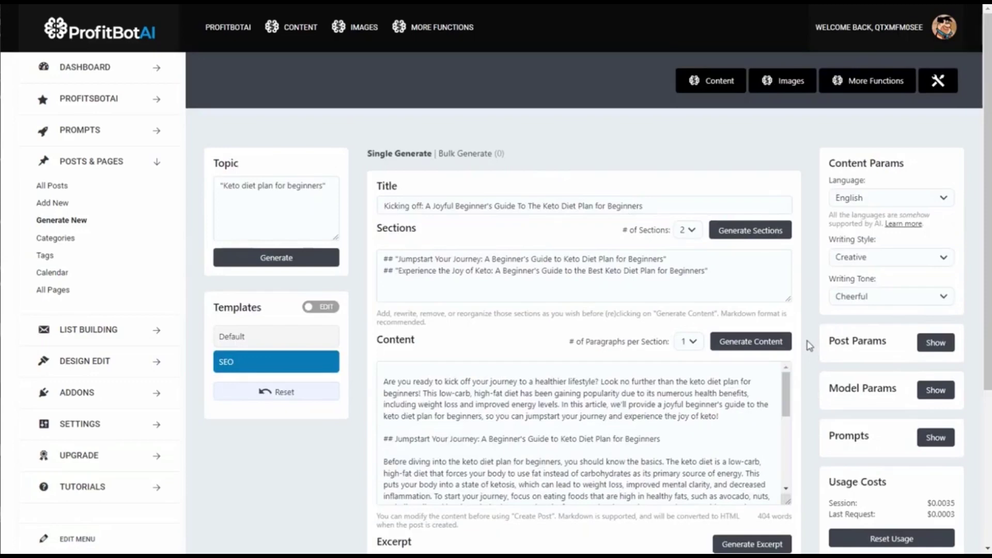
pyautogui.moveTo(324, 185); pyautogui.dragTo(225, 187)
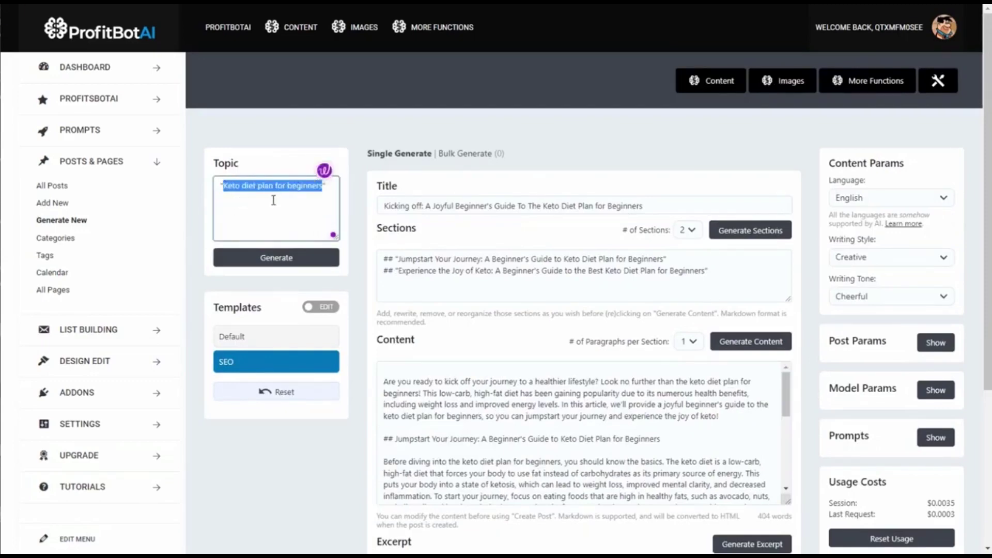
# - Find the keyword throughout the page, scrolling through the Content and Excerpt
pyautogui.hotkey('ctrl', 'f')
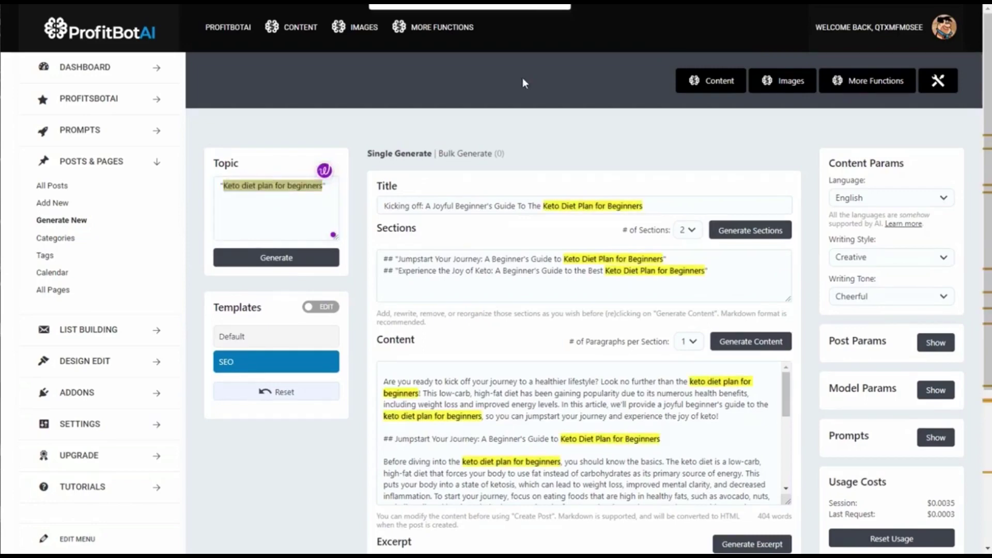
pyautogui.scroll(-1, 684, 257)
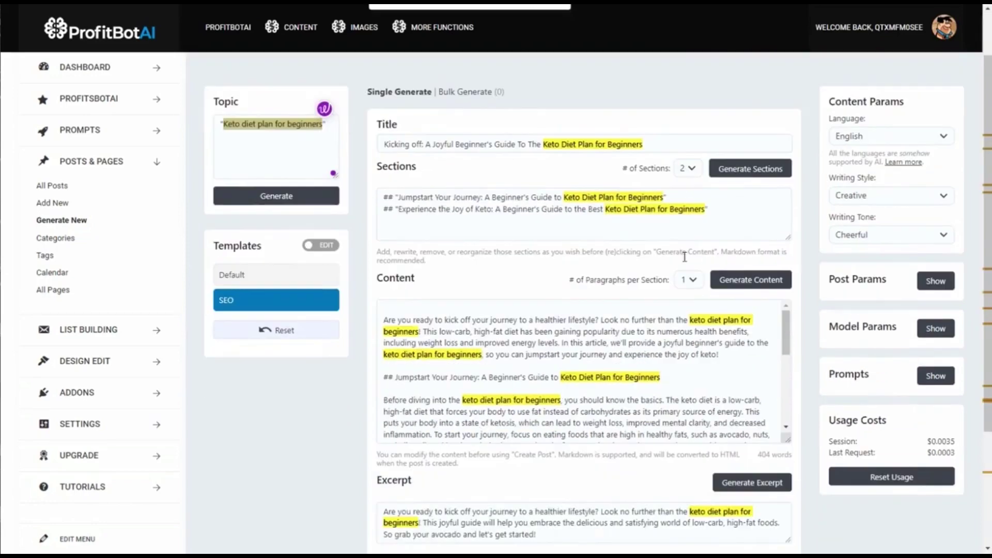
pyautogui.scroll(-3, 504, 341)
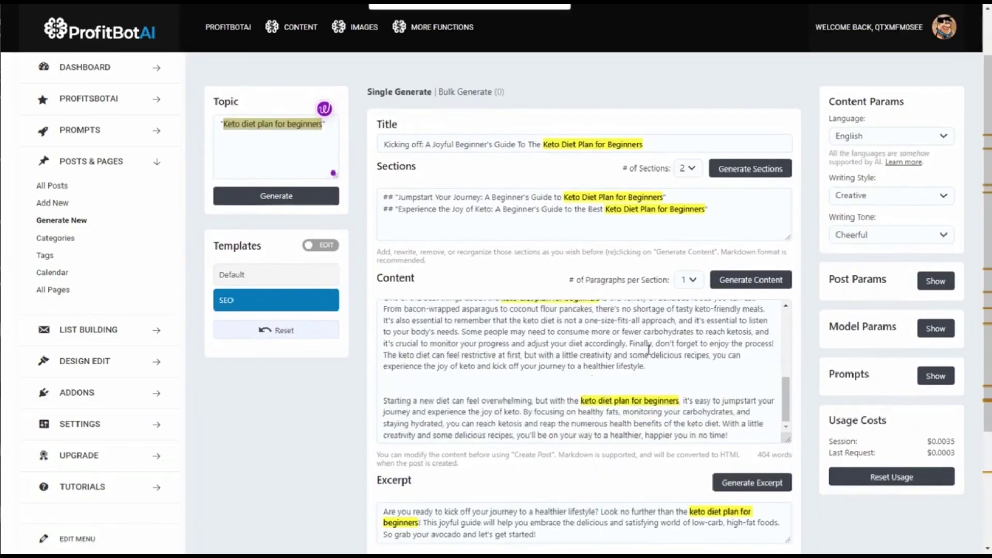
pyautogui.scroll(2, 648, 350)
pyautogui.scroll(-2, 816, 391)
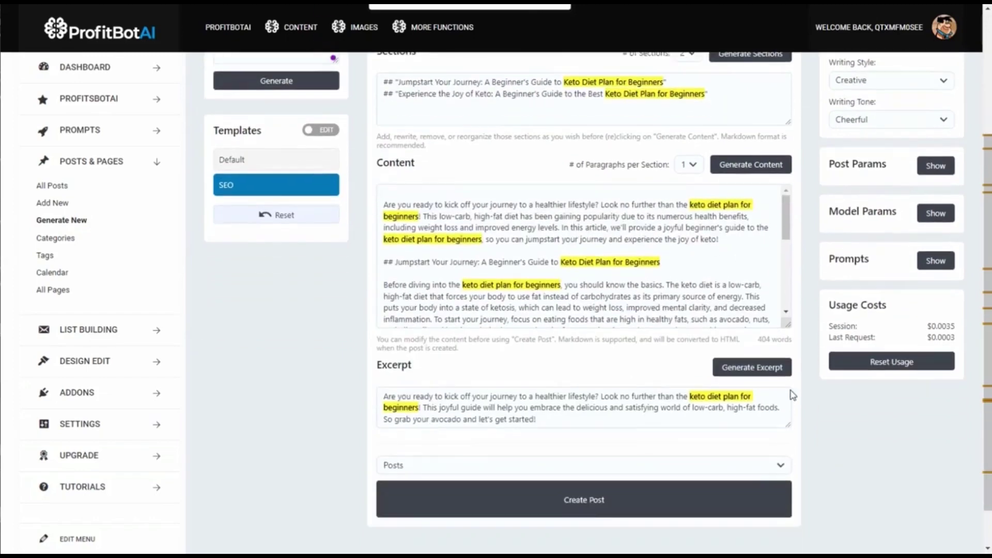
pyautogui.scroll(3, 654, 277)
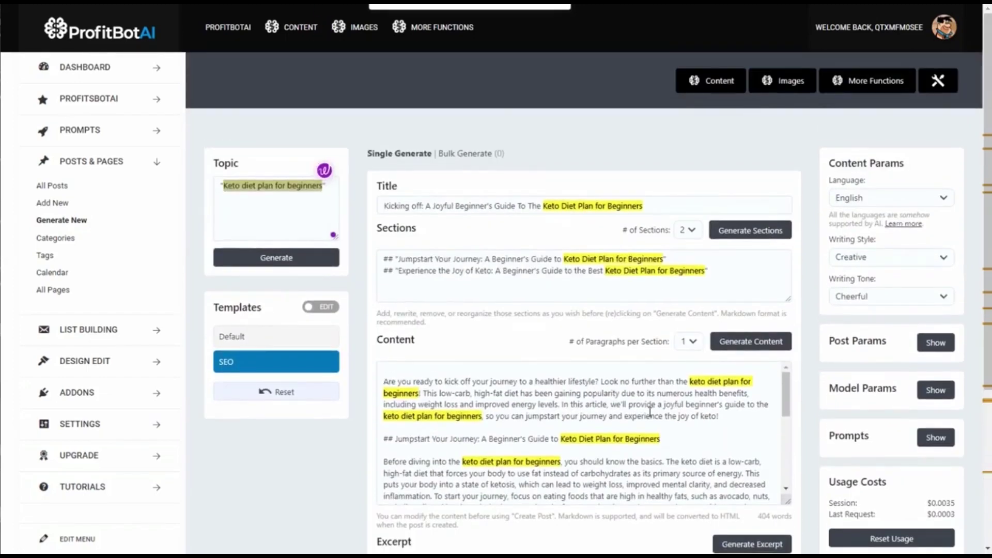
pyautogui.scroll(-4, 804, 378)
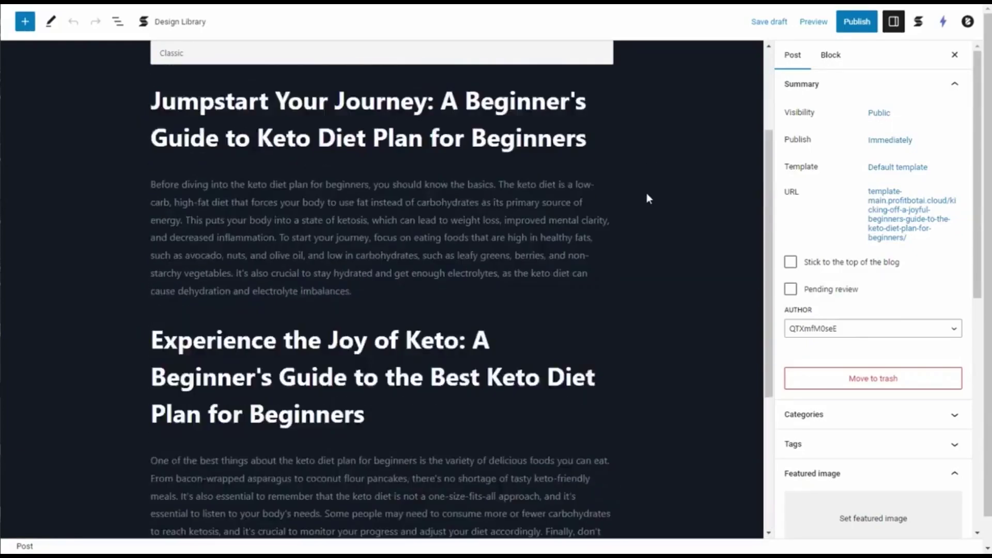
# - Convert the Classic content block into separate blocks
pyautogui.click(376, 119)
pyautogui.click(211, 87)
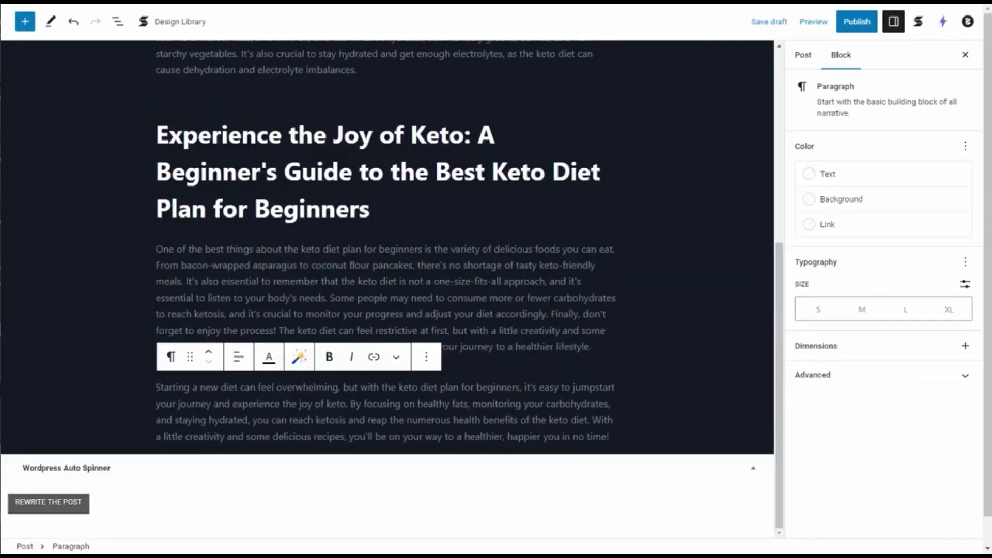
pyautogui.scroll(5, 637, 298)
pyautogui.scroll(-5, 637, 299)
pyautogui.click(626, 440)
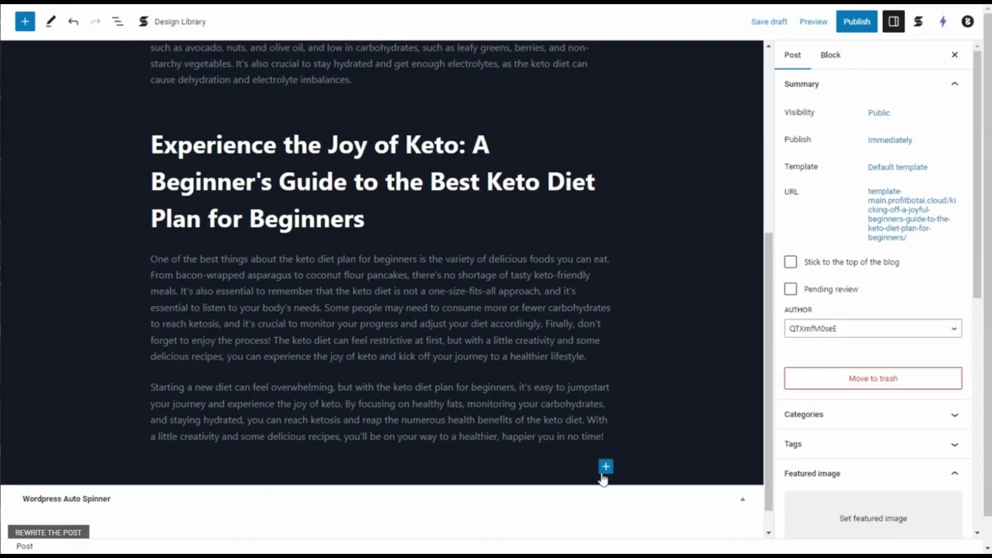
# - Add a closing 'Learn More Here' paragraph linked to the ClickBank HopLink
pyautogui.click(589, 466)
pyautogui.write('Learn More Here')
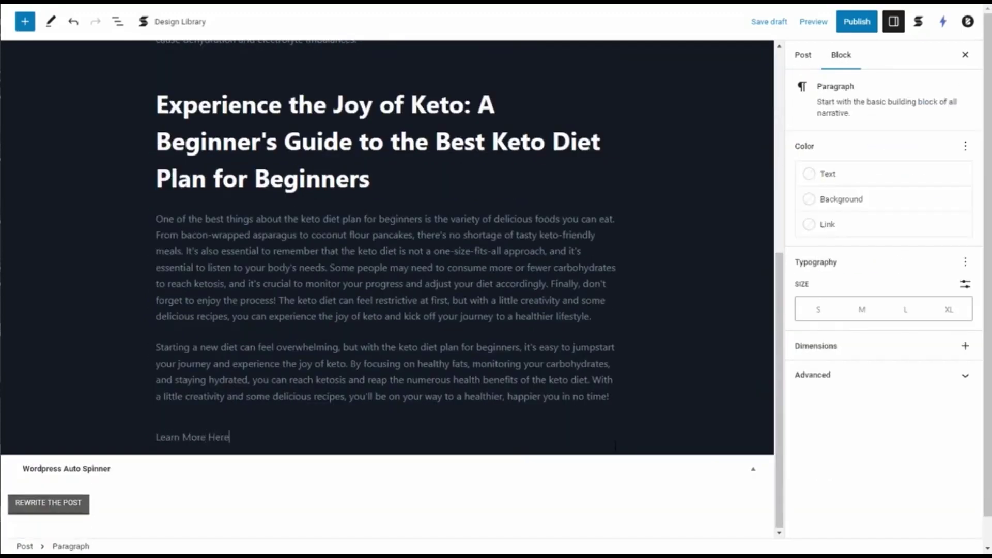
pyautogui.moveTo(231, 437); pyautogui.dragTo(171, 437)
pyautogui.hotkey('ctrl', 'k')
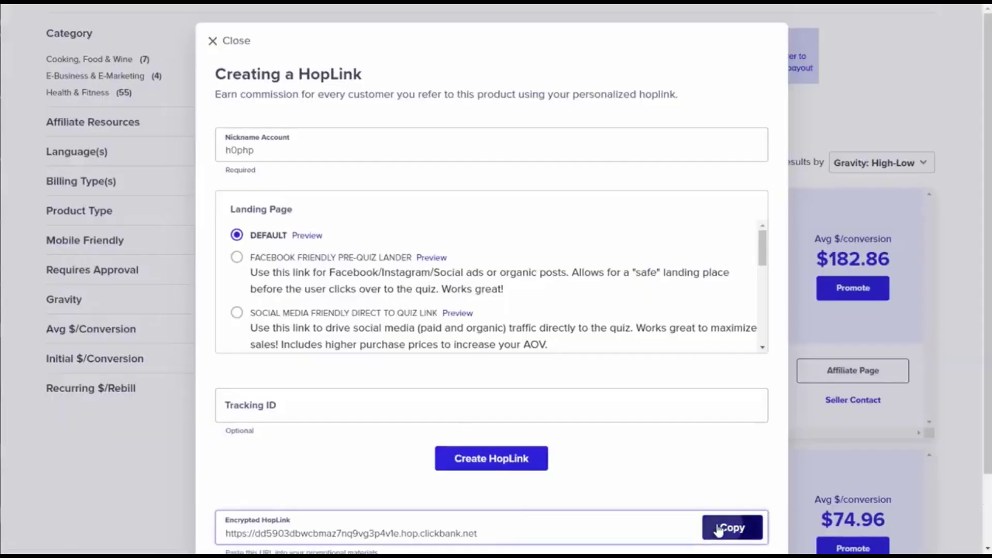
pyautogui.click(718, 528)
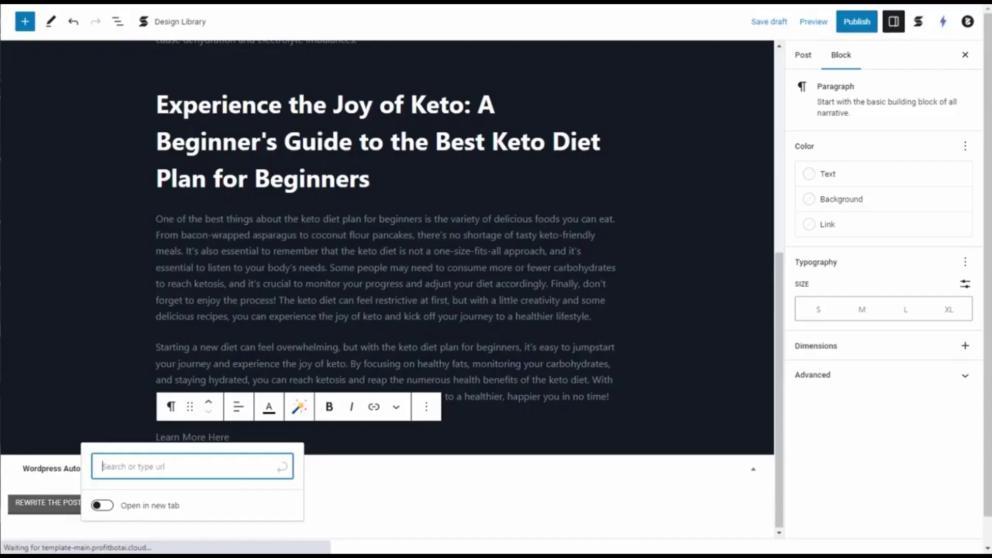
pyautogui.hotkey('ctrl', 'v')
pyautogui.click(253, 496)
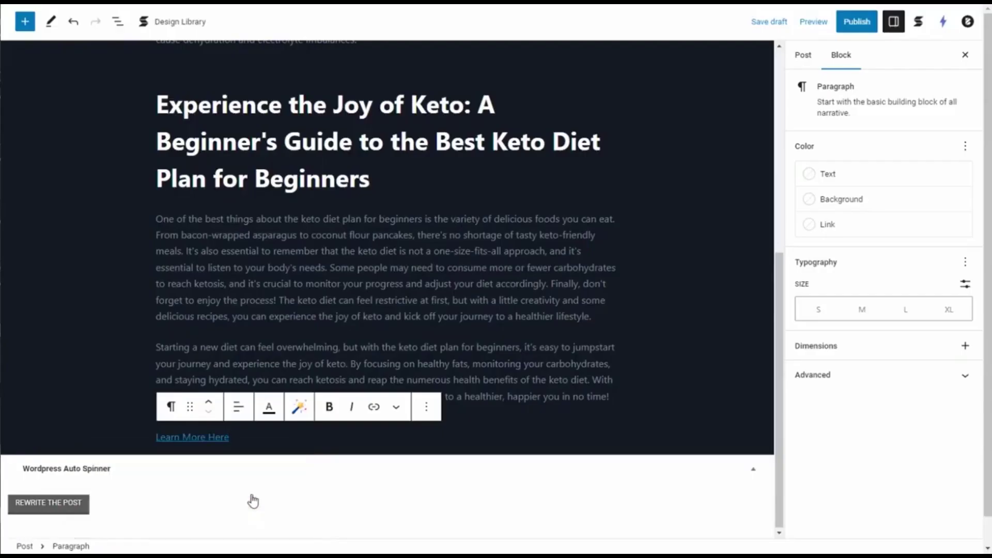
pyautogui.scroll(6, 388, 289)
pyautogui.scroll(-6, 388, 289)
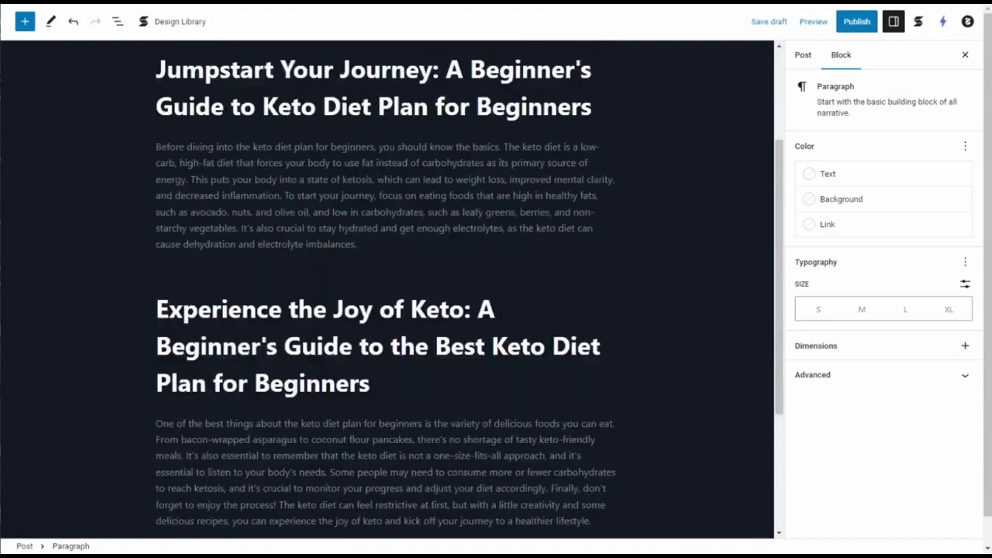
pyautogui.scroll(7, 388, 290)
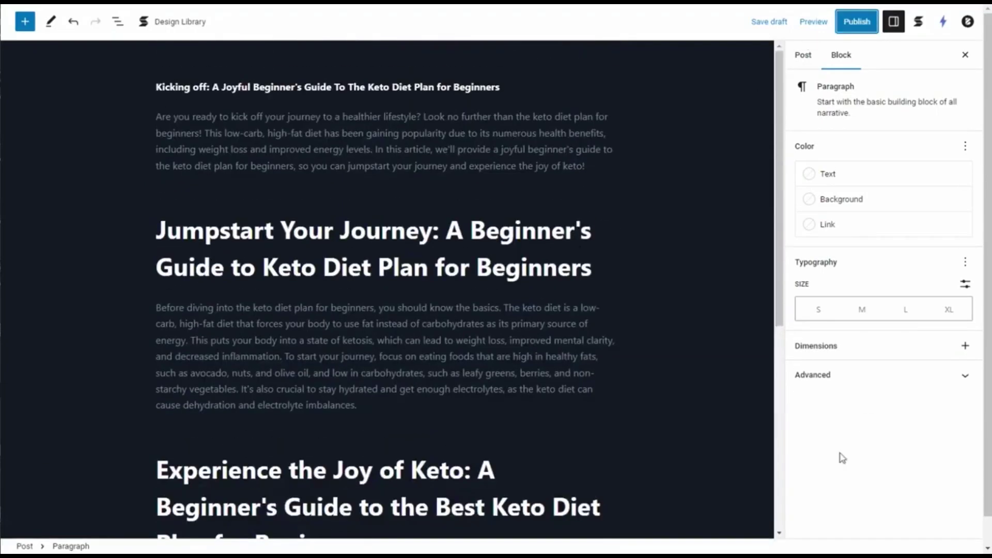
pyautogui.click(803, 54)
# - Set a salmon salad photo from an Instant Images 'keto' search as the featured image
pyautogui.click(873, 518)
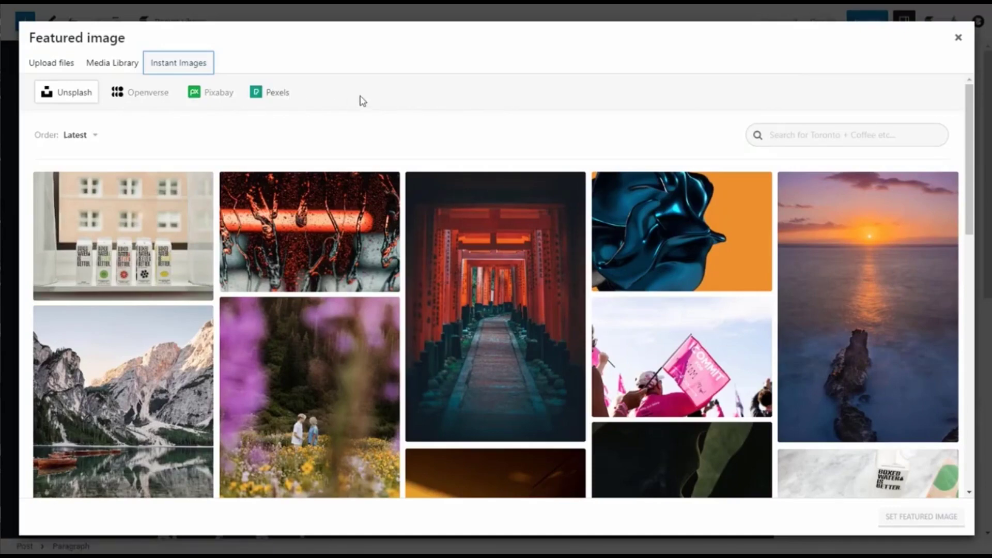
pyautogui.click(770, 135)
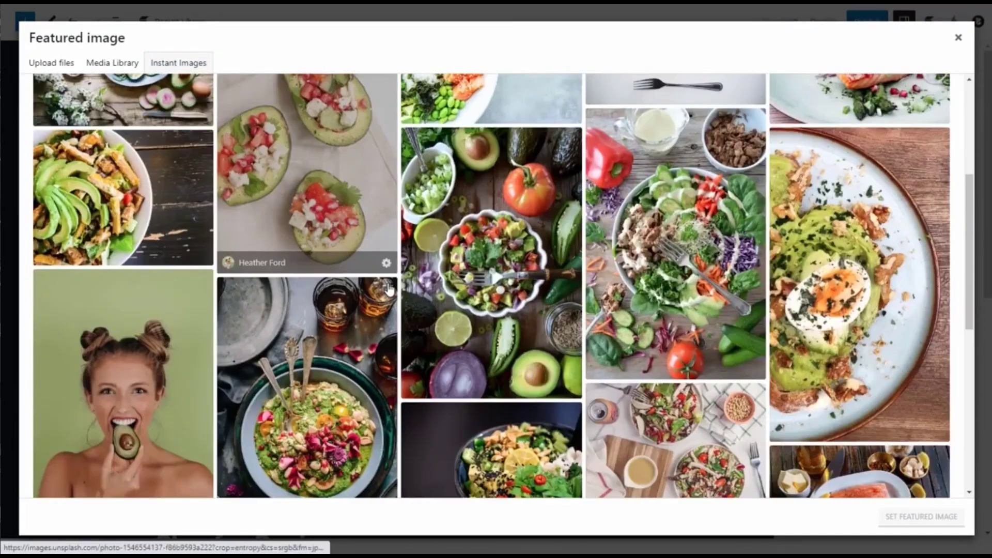
pyautogui.scroll(-5, 389, 288)
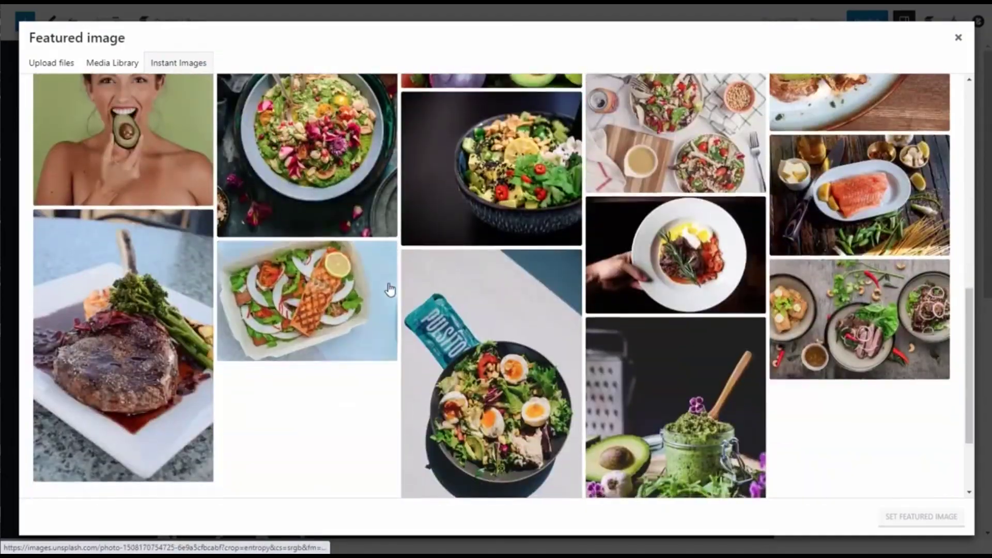
pyautogui.scroll(10, 390, 288)
pyautogui.click(517, 223)
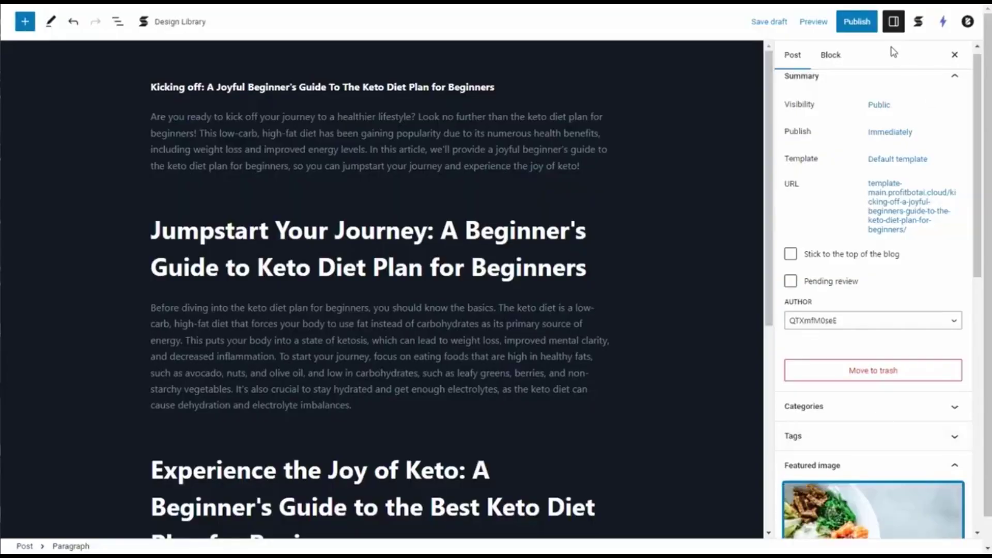
# - Publish the post and view it live on the site
pyautogui.click(857, 21)
pyautogui.click(850, 72)
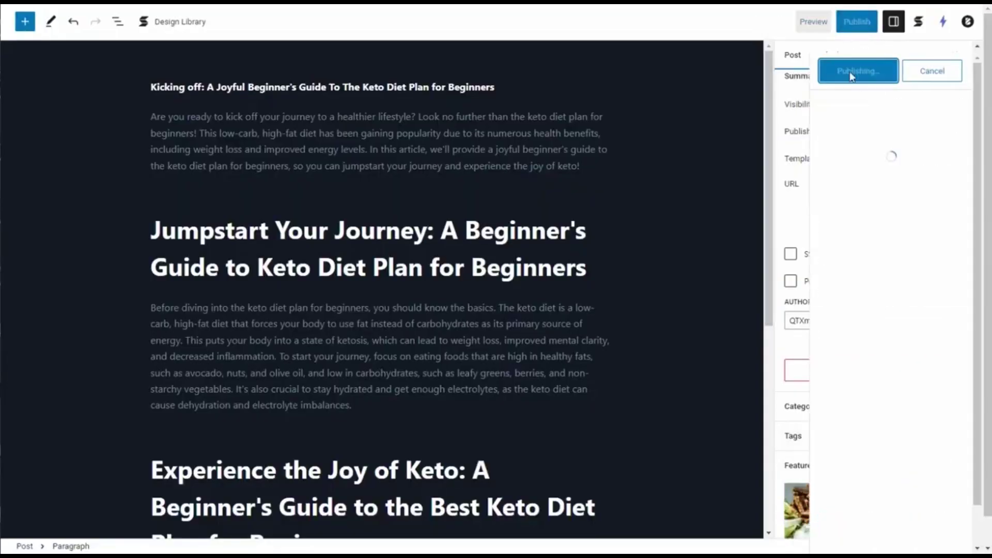
pyautogui.click(124, 517)
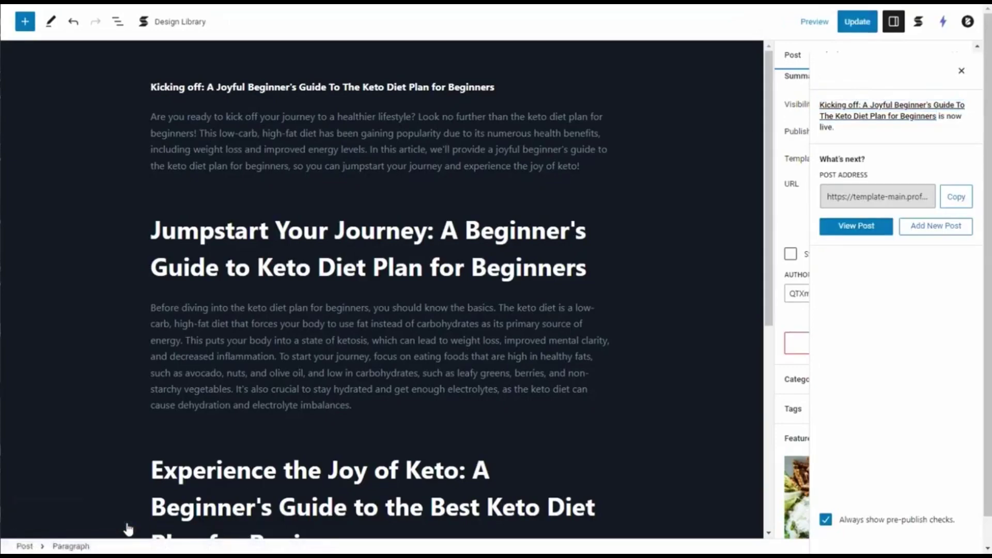
pyautogui.scroll(-3, 414, 234)
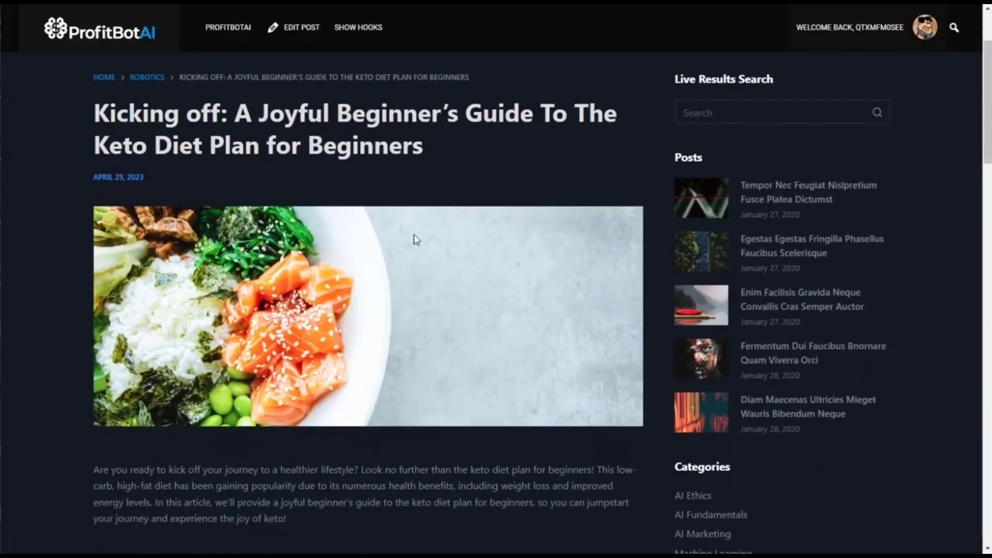